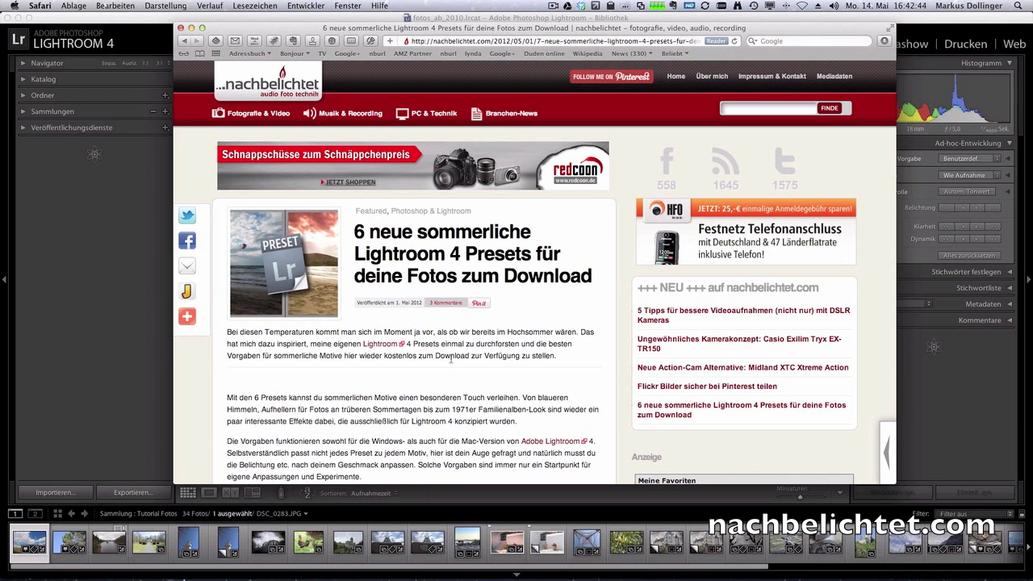
# Download the summer presets zip through the article's HIER link with 'Verknüpfte Datei laden'
pyautogui.scroll(-15, 450, 361)
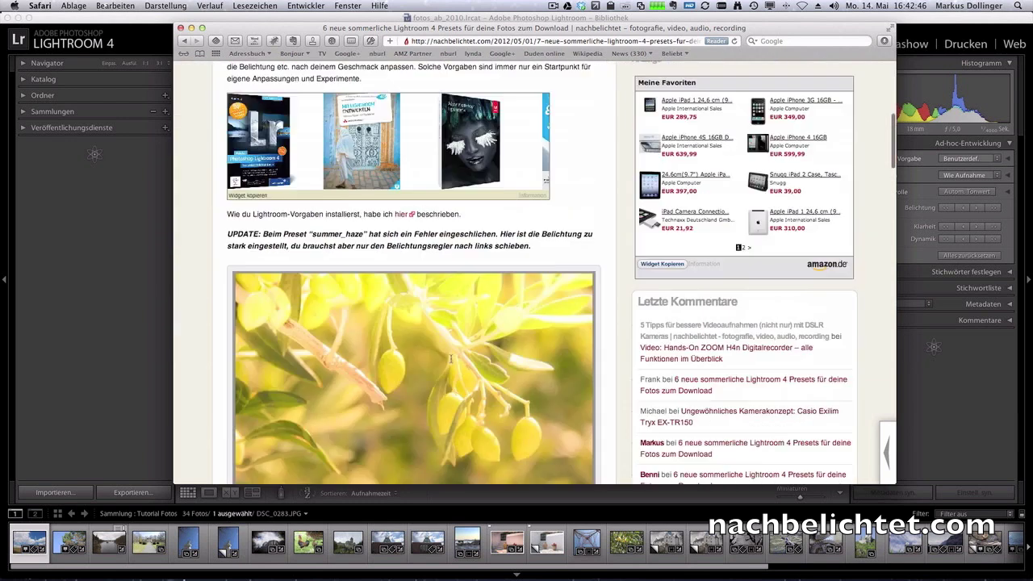
pyautogui.scroll(-8, 450, 361)
pyautogui.scroll(10, 450, 359)
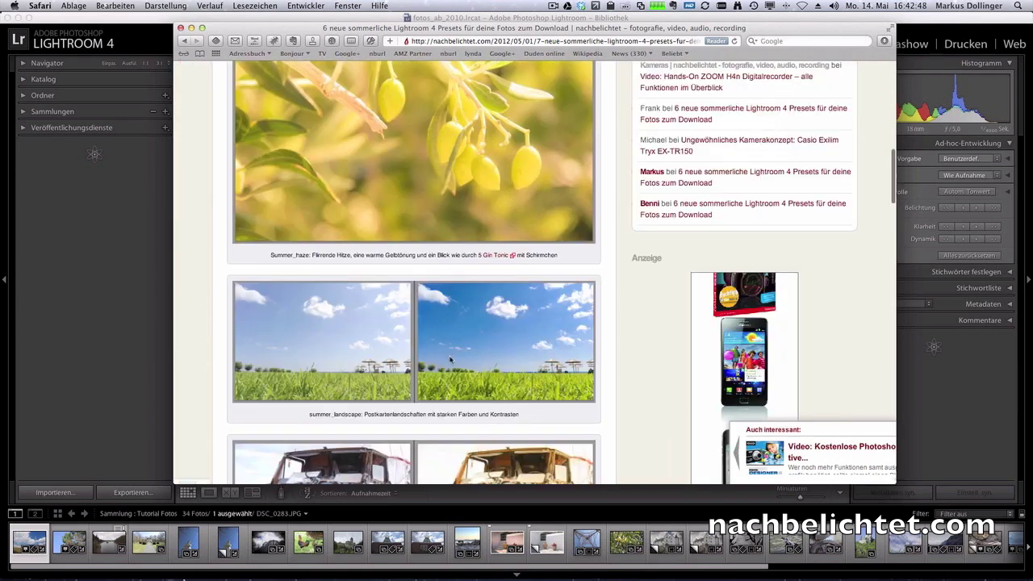
pyautogui.scroll(15, 450, 358)
pyautogui.scroll(-5, 449, 357)
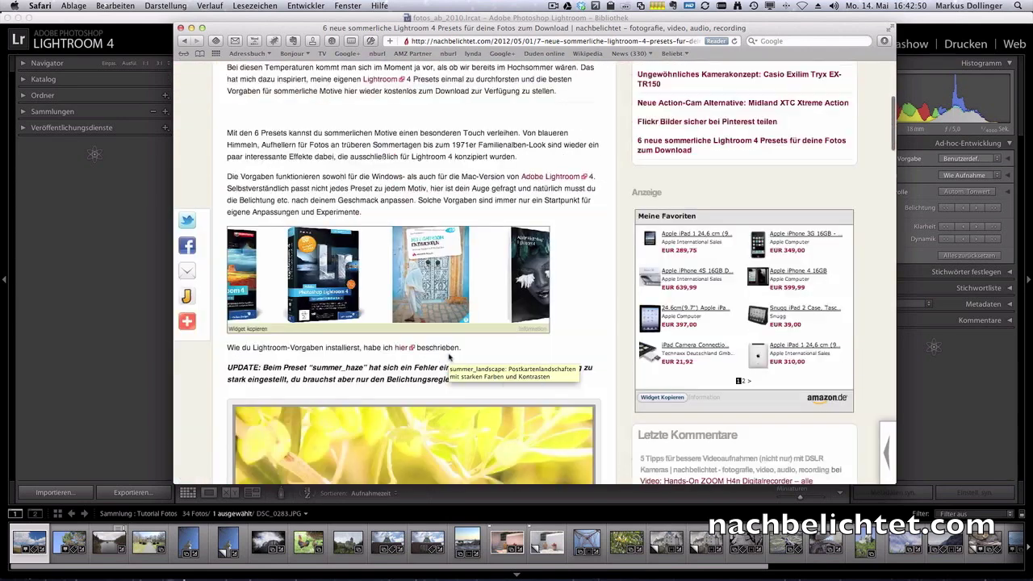
pyautogui.scroll(-5, 450, 357)
pyautogui.scroll(-5, 450, 357)
pyautogui.scroll(-3, 450, 357)
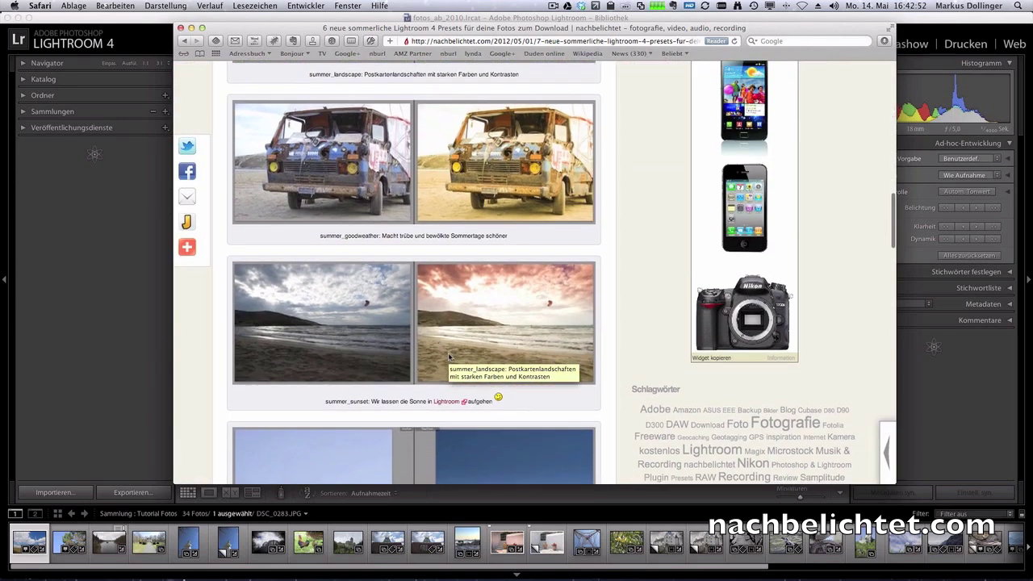
pyautogui.scroll(-3, 449, 357)
pyautogui.scroll(-3, 449, 356)
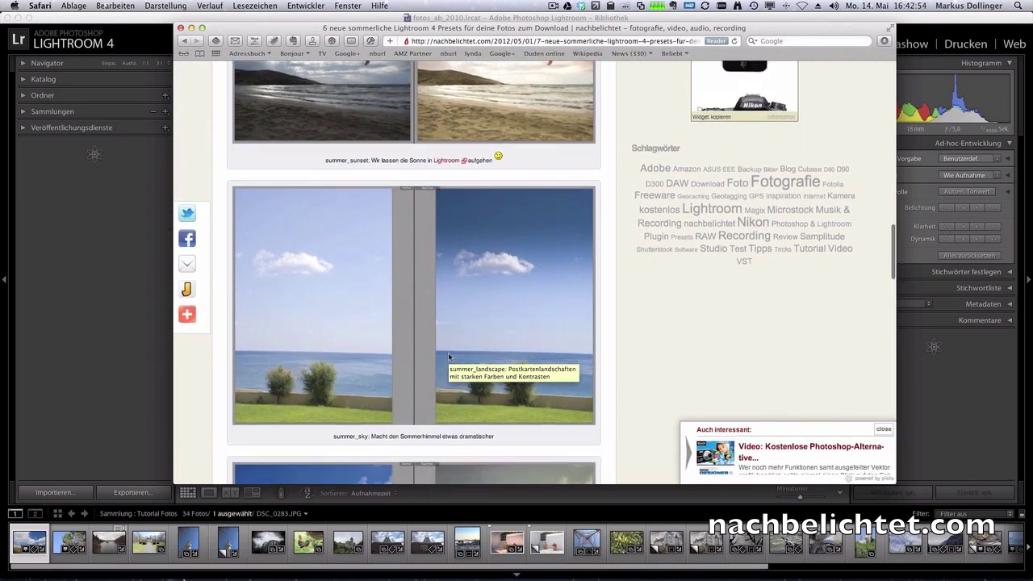
pyautogui.scroll(-5, 449, 357)
pyautogui.scroll(-7, 450, 357)
pyautogui.scroll(-2, 450, 357)
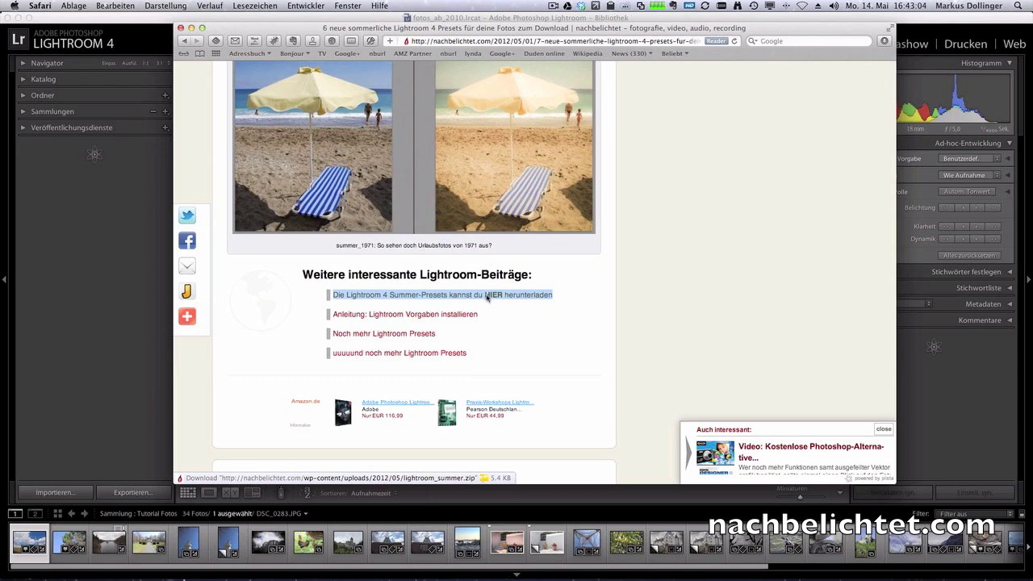
pyautogui.rightClick(488, 298)
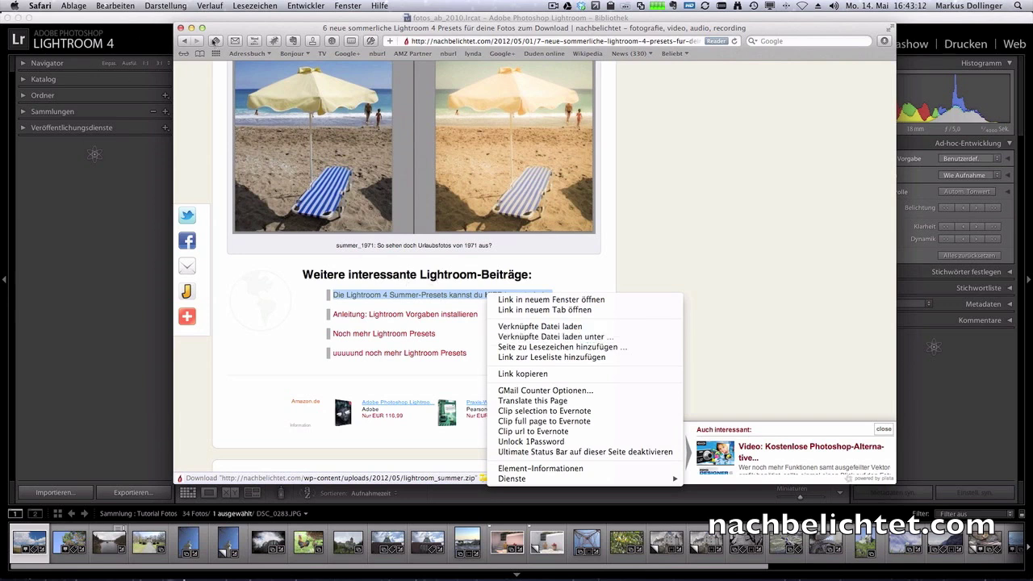
pyautogui.click(191, 31)
# Unzip lightroom_summer.zip on the desktop and open its folder of six .lrtemplate presets
pyautogui.click(191, 29)
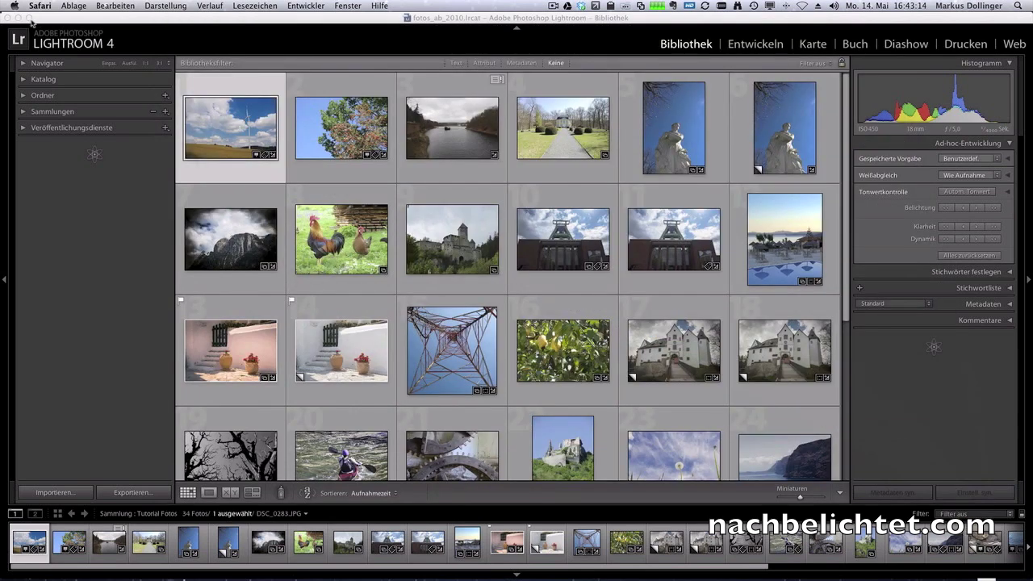
pyautogui.click(18, 18)
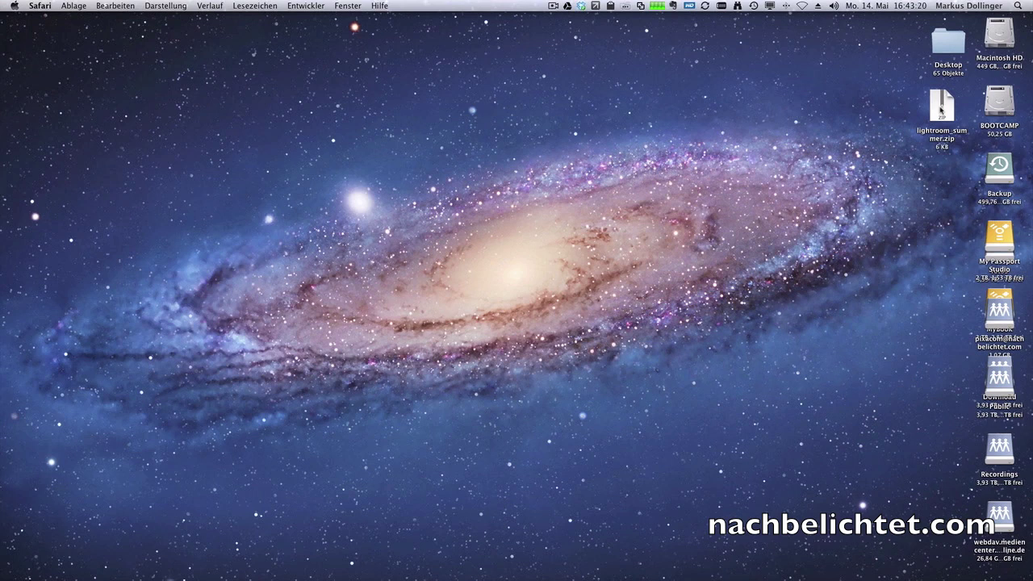
pyautogui.doubleClick(941, 111)
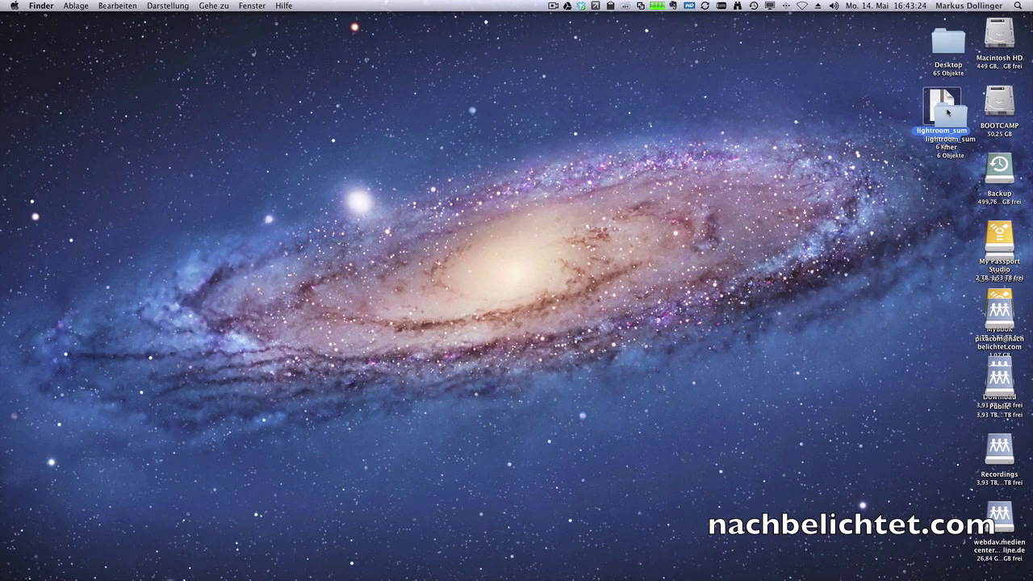
pyautogui.moveTo(949, 111); pyautogui.dragTo(945, 184)
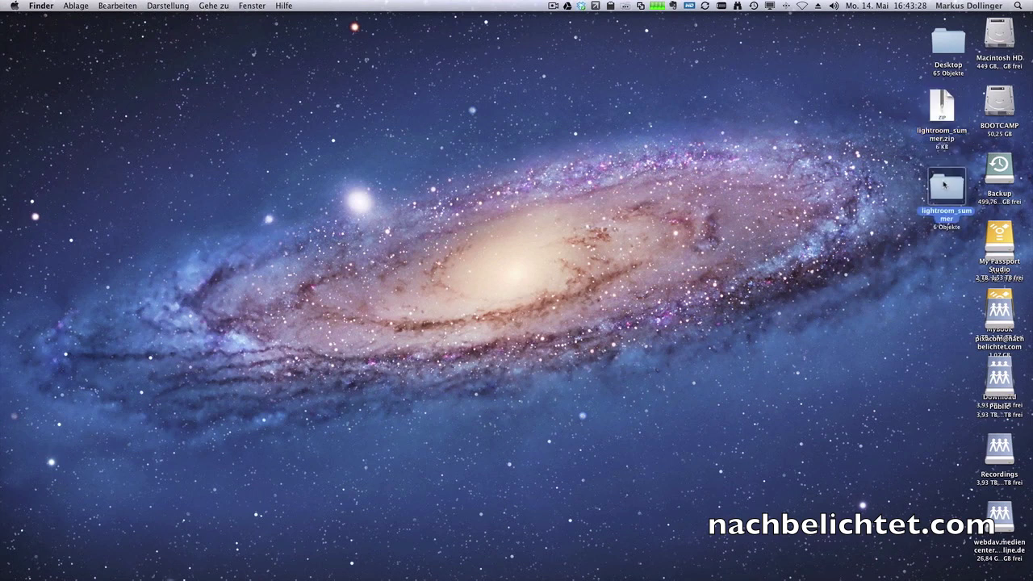
pyautogui.moveTo(943, 184); pyautogui.dragTo(943, 180)
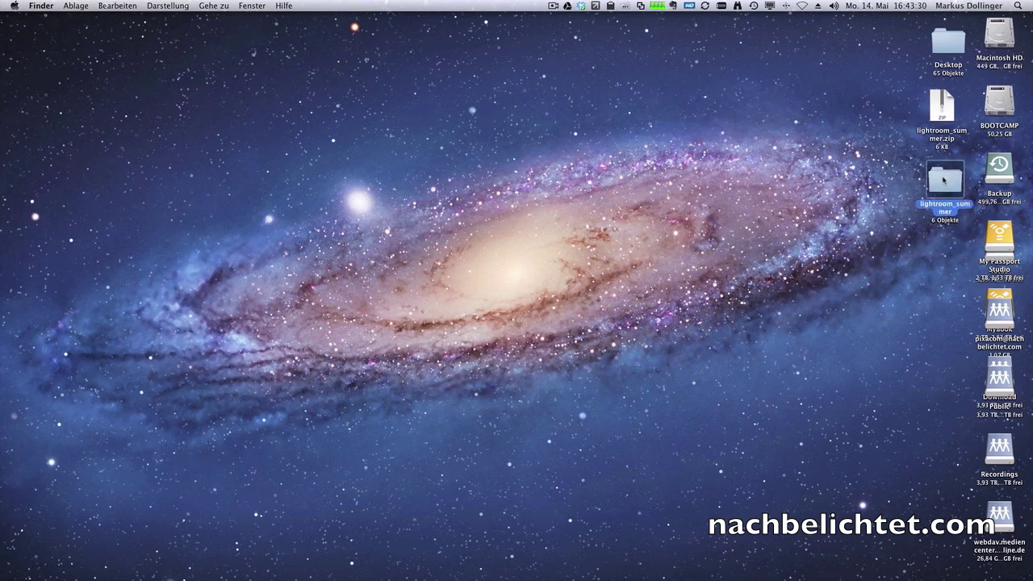
pyautogui.doubleClick(944, 181)
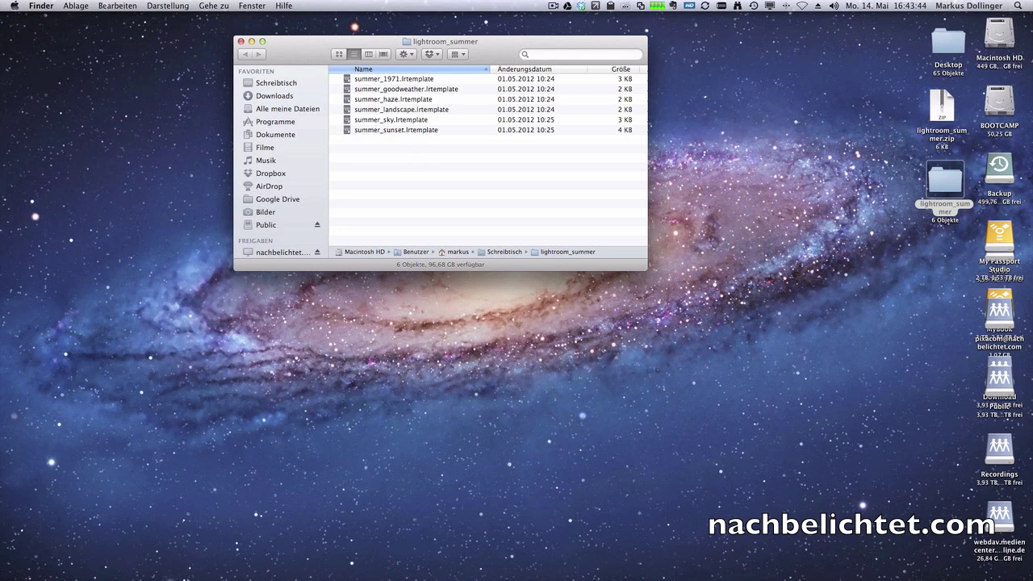
# Bring the Lightroom 4 Library window back to the front from the Dock
pyautogui.moveTo(320, 577)
pyautogui.click(321, 552)
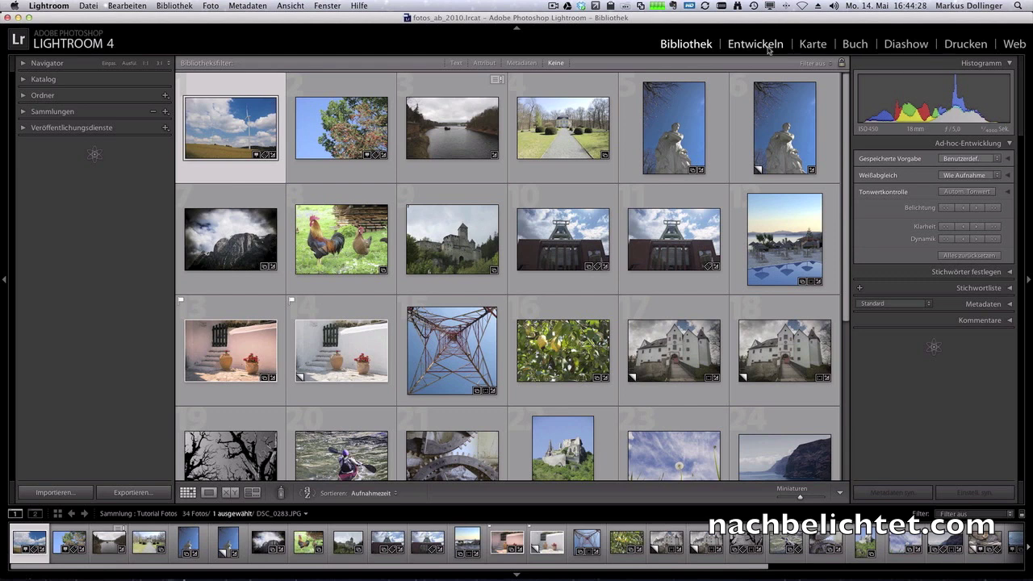
# In the Develop module, add a Vorgaben preset folder named 'nachbelichtet'
pyautogui.click(768, 51)
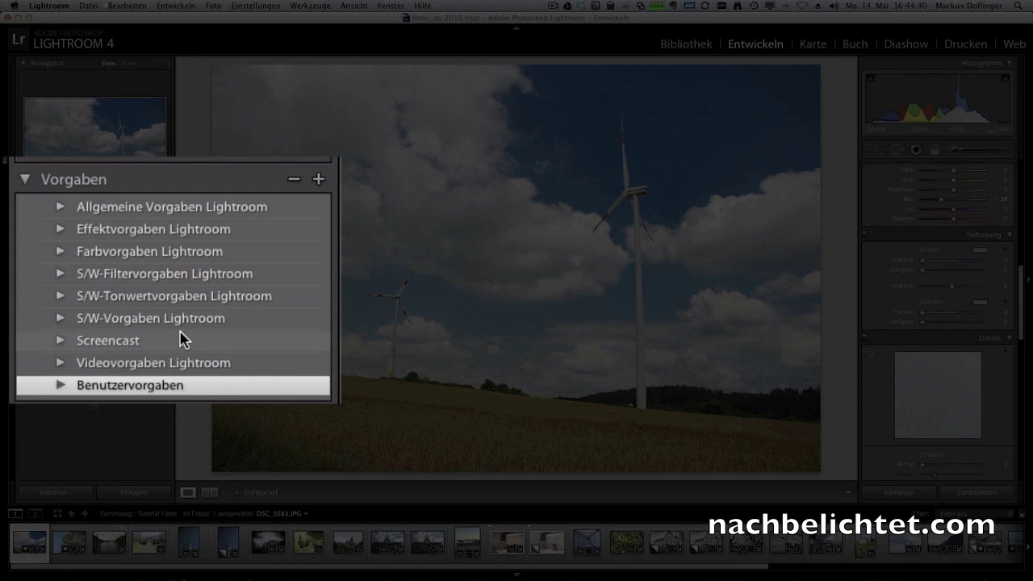
pyautogui.rightClick(202, 229)
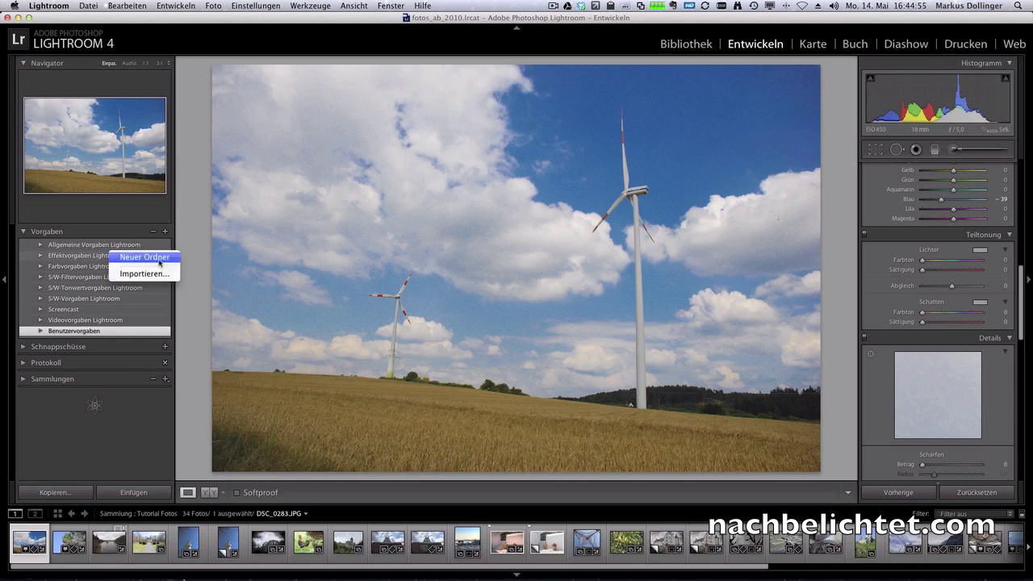
pyautogui.click(159, 258)
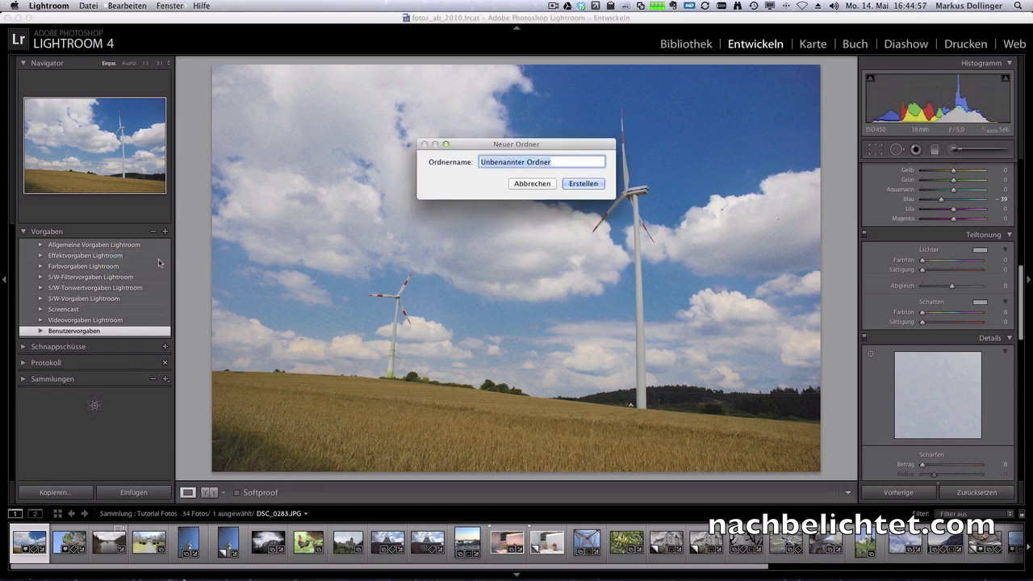
pyautogui.write('nor')
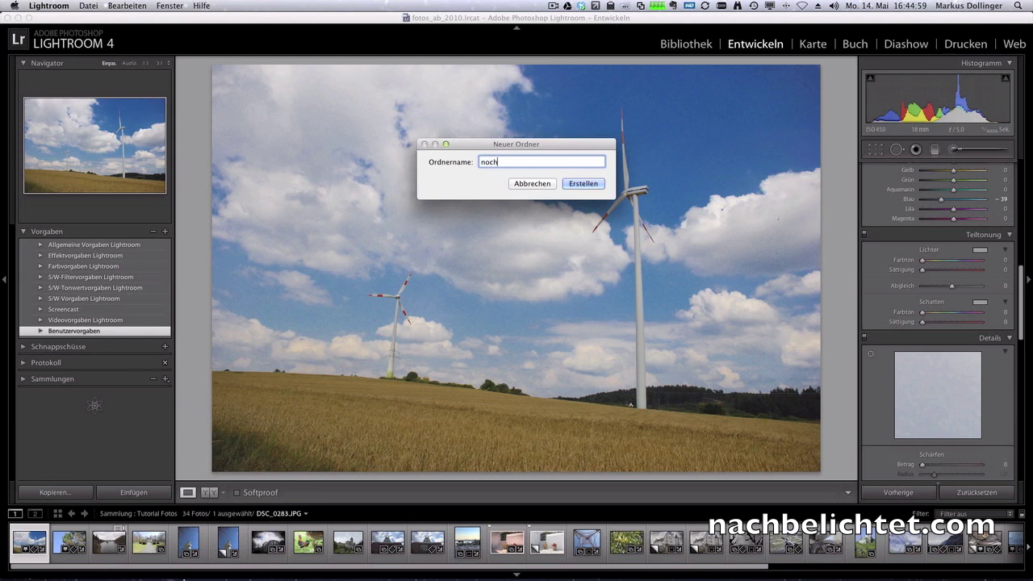
pyautogui.press('BackSpace')
pyautogui.press('BackSpace')
pyautogui.write('achbelichtet')
pyautogui.click(580, 184)
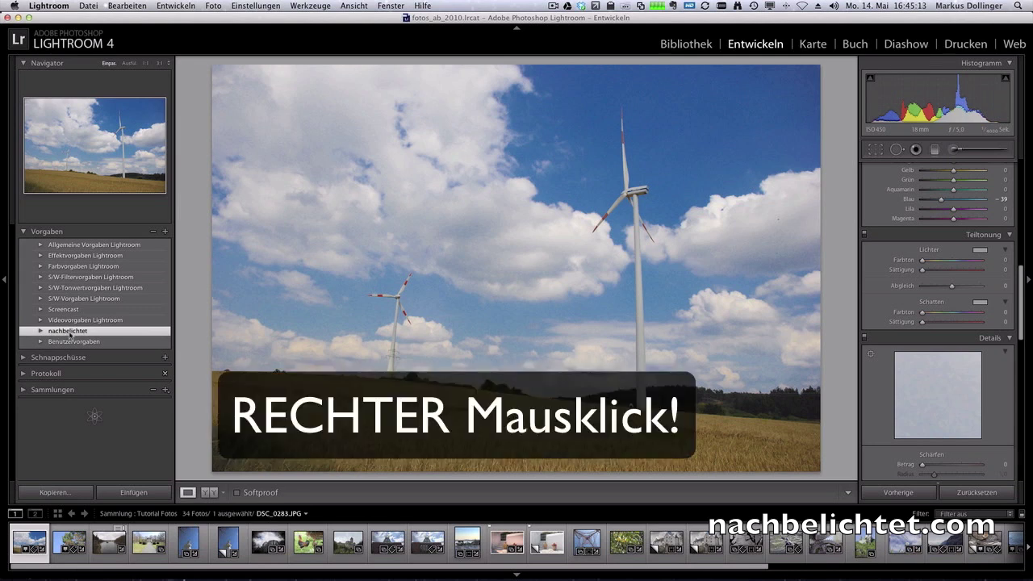
# Import the six lightroom_summer .lrtemplate presets into nachbelichtet and apply summer_landscape 2
pyautogui.rightClick(72, 333)
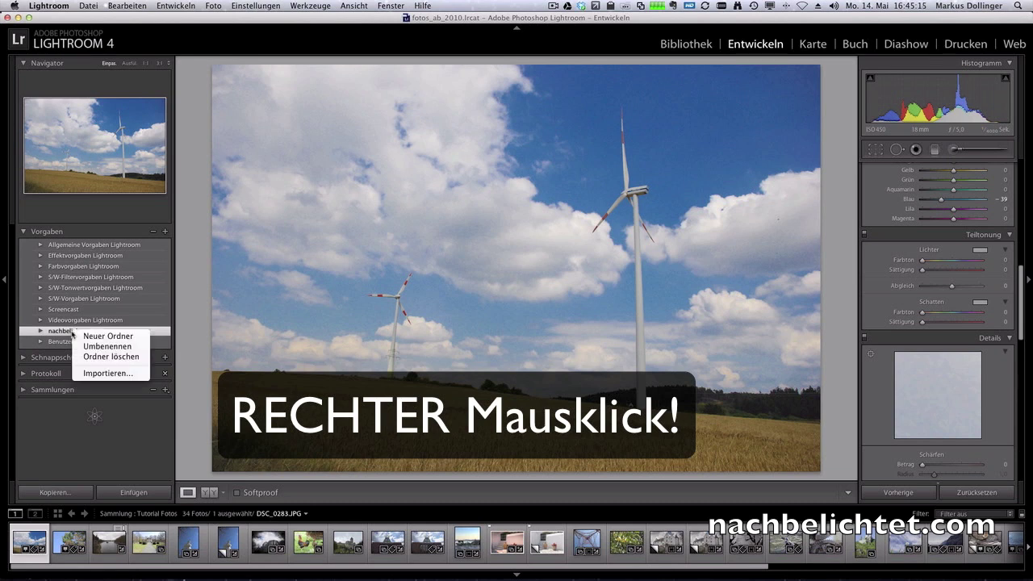
pyautogui.click(97, 374)
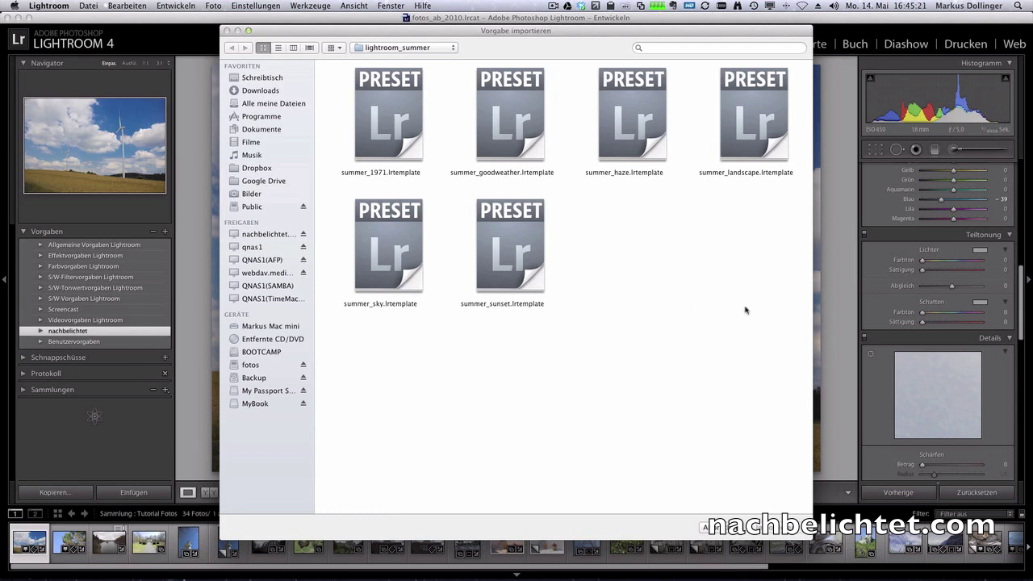
pyautogui.moveTo(780, 324); pyautogui.dragTo(353, 62)
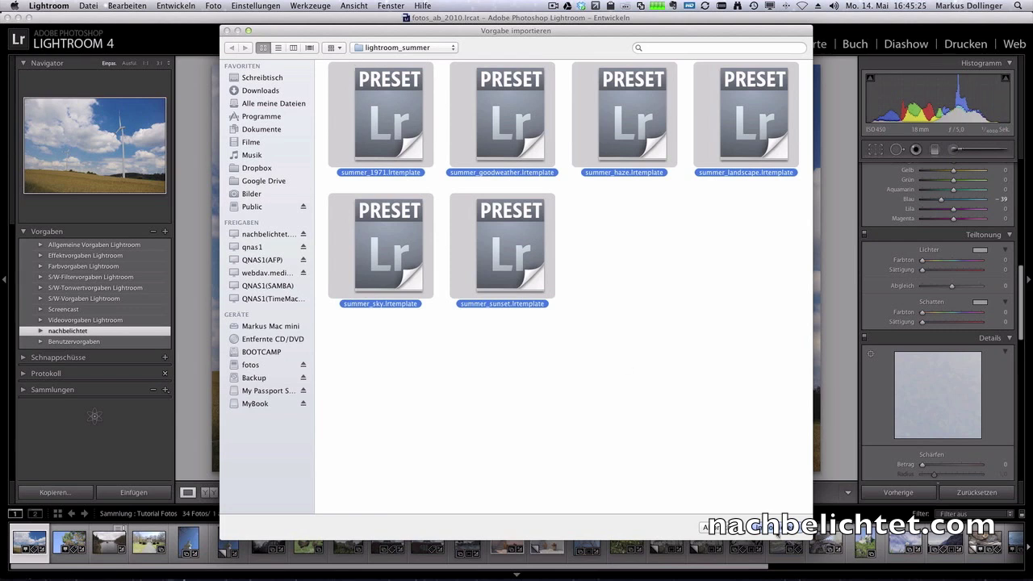
pyautogui.click(757, 528)
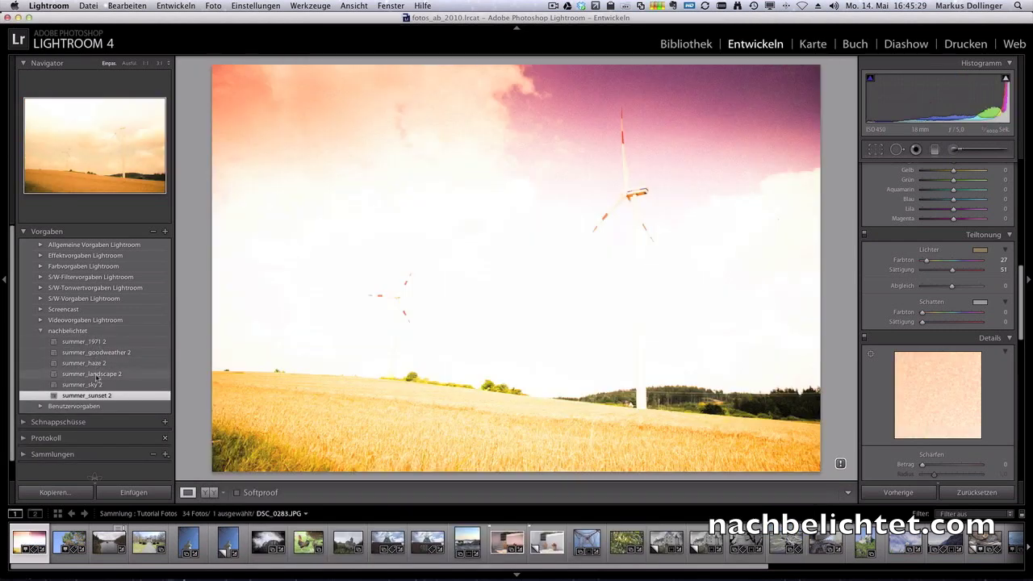
pyautogui.click(97, 374)
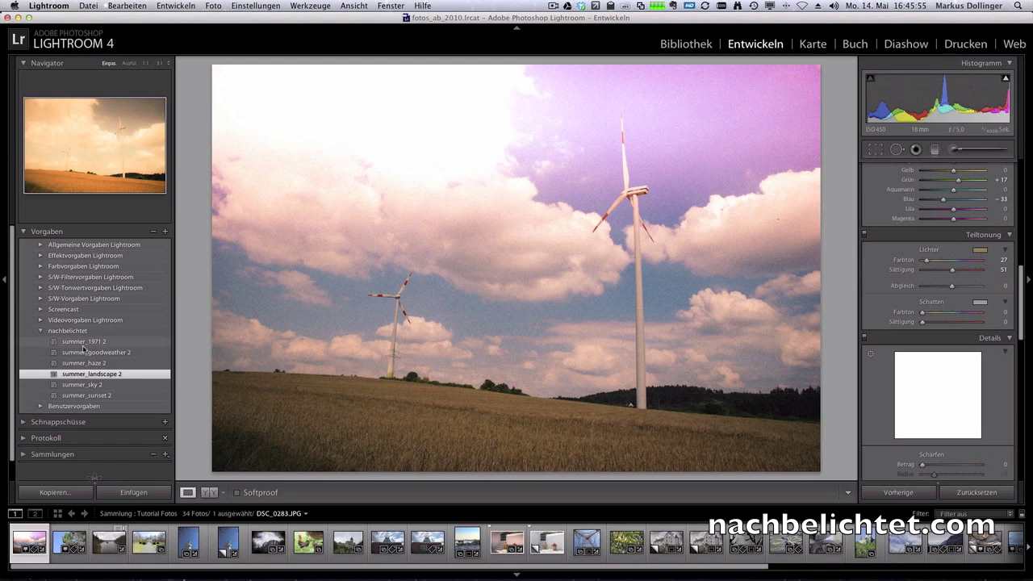
pyautogui.rightClick(85, 293)
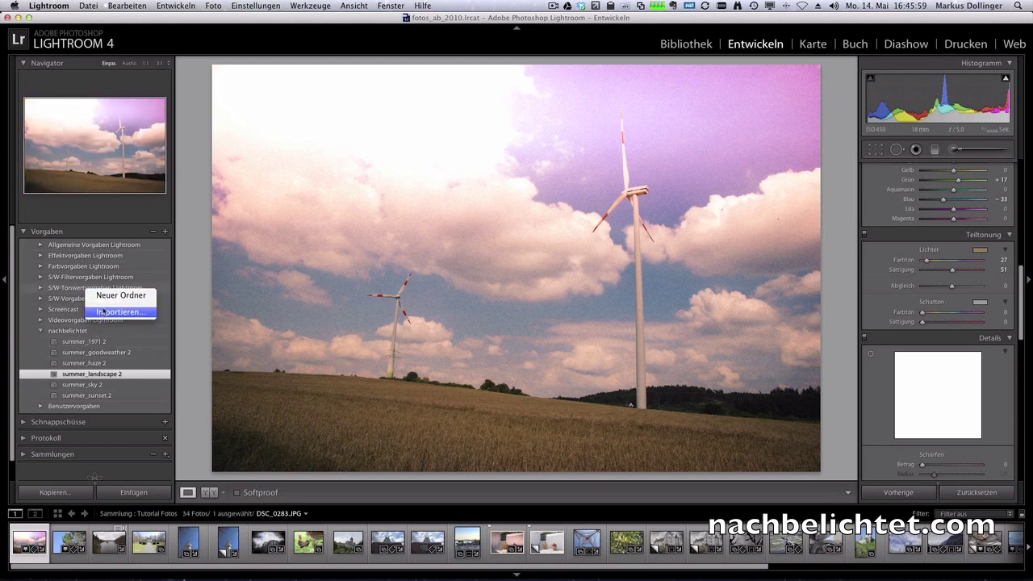
pyautogui.click(113, 312)
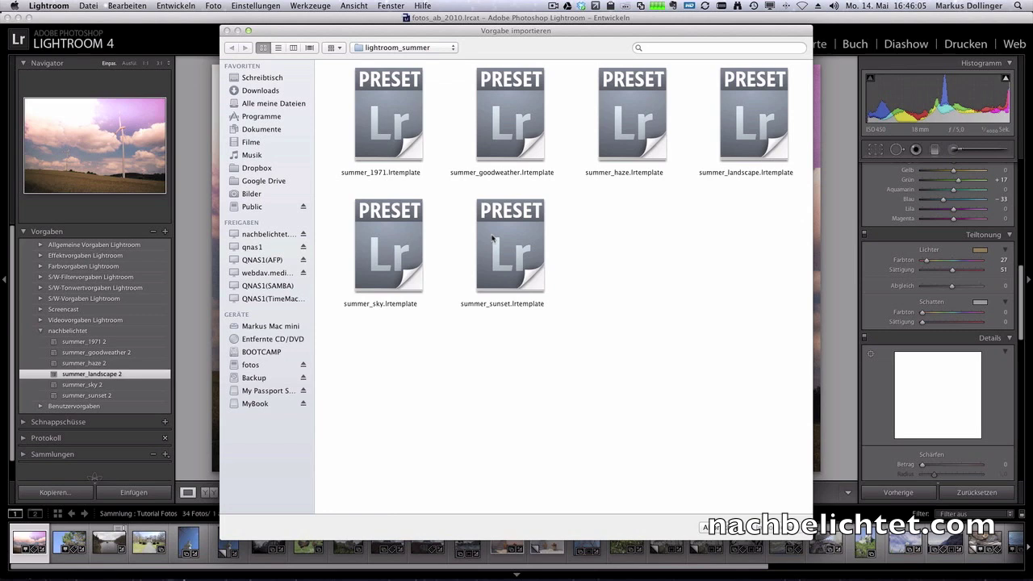
pyautogui.click(401, 243)
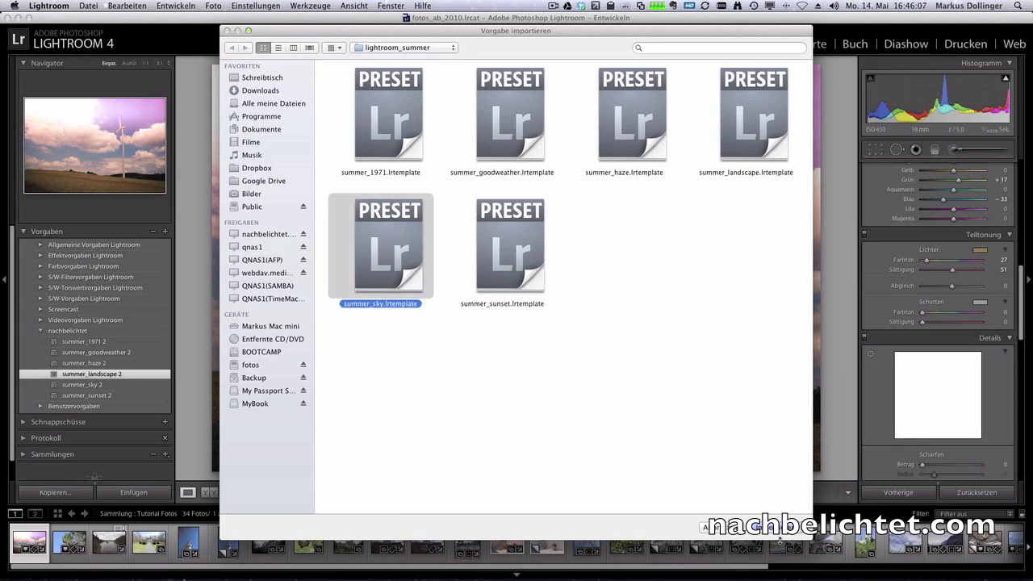
pyautogui.click(744, 529)
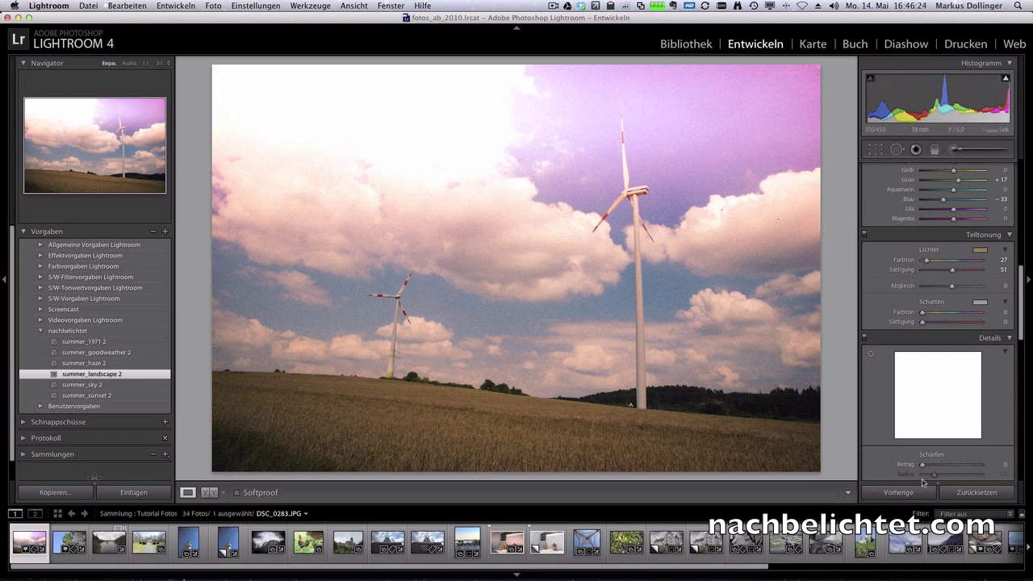
# Reset the windmill photo's adjustments and raise its vibrance to +55
pyautogui.click(977, 493)
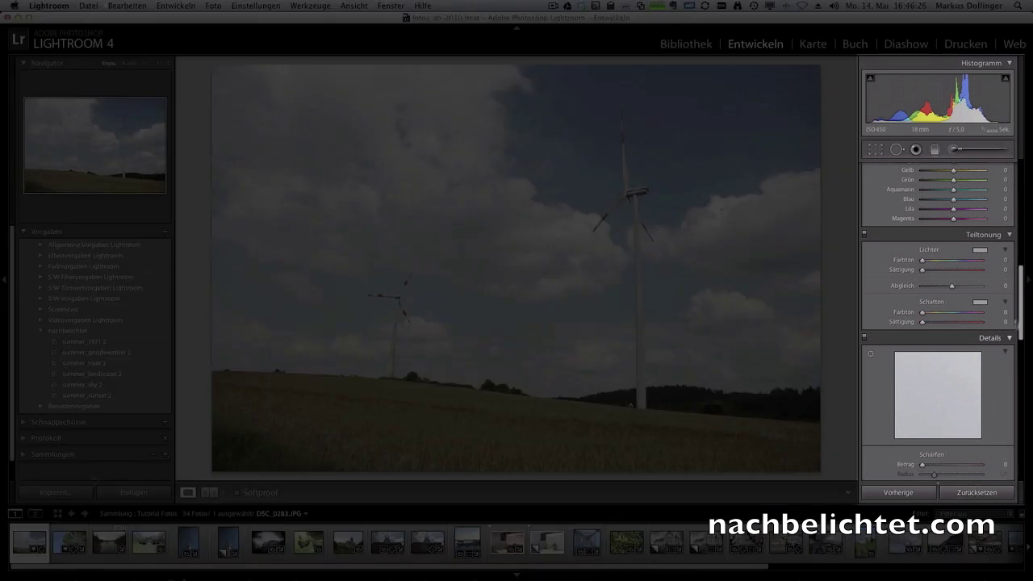
pyautogui.moveTo(1021, 320)
pyautogui.mouseDown()
pyautogui.moveTo(1027, 253)
pyautogui.moveTo(1023, 449)
pyautogui.moveTo(1030, 203)
pyautogui.mouseUp()
pyautogui.scroll(-2, 1008, 212)
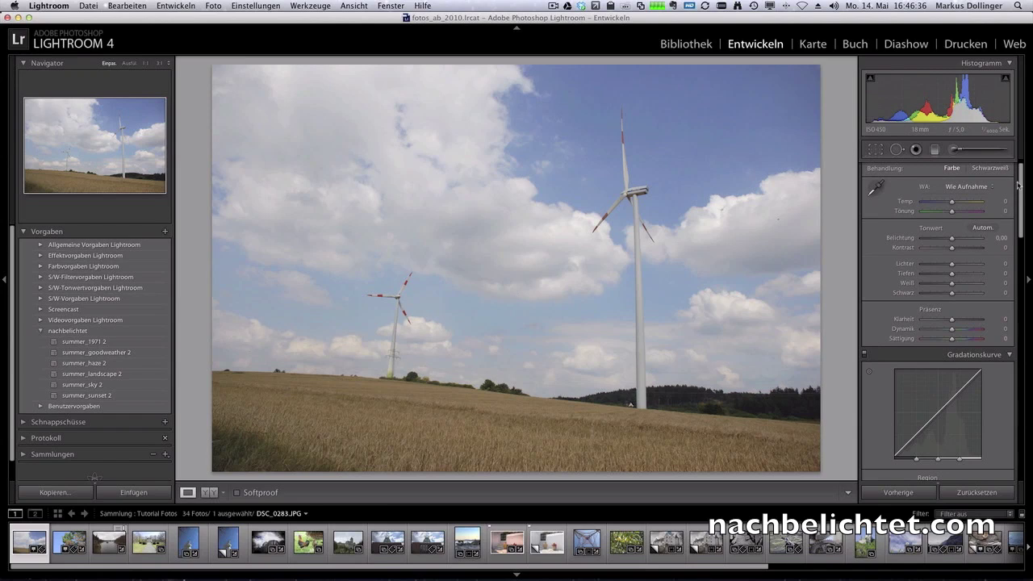
pyautogui.moveTo(1019, 173); pyautogui.dragTo(1023, 259)
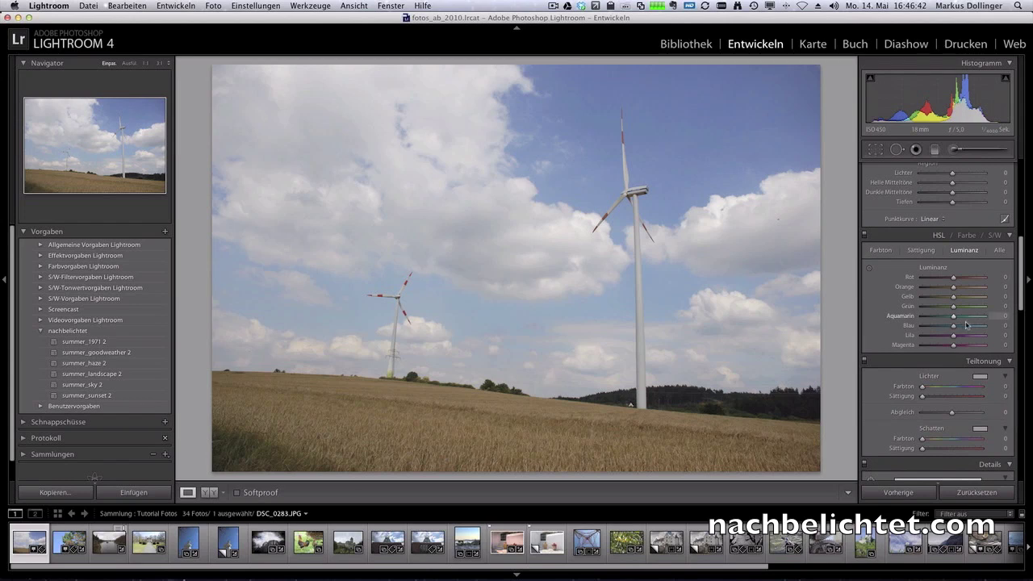
pyautogui.moveTo(1022, 303); pyautogui.dragTo(1022, 239)
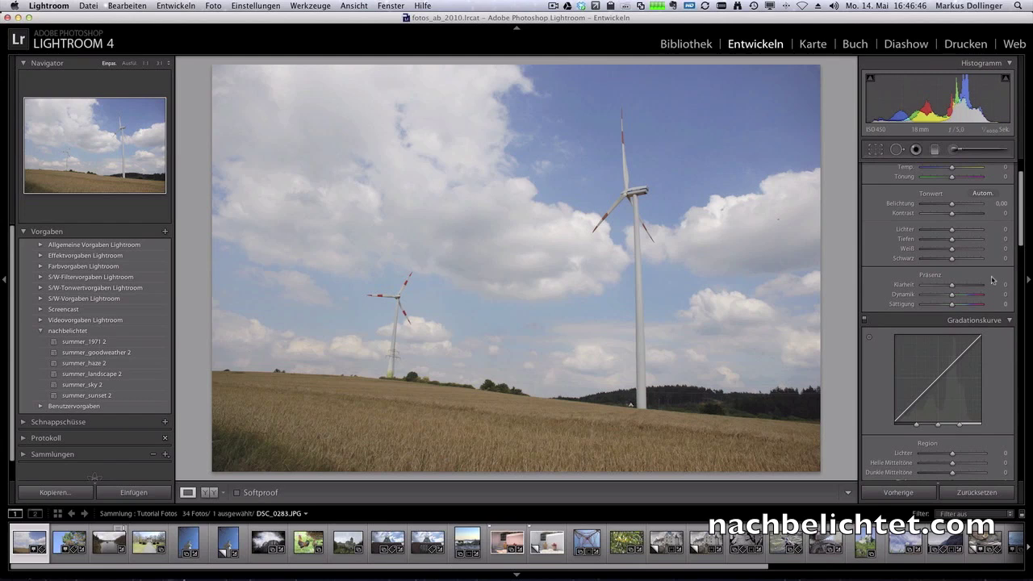
pyautogui.moveTo(953, 295); pyautogui.dragTo(968, 296)
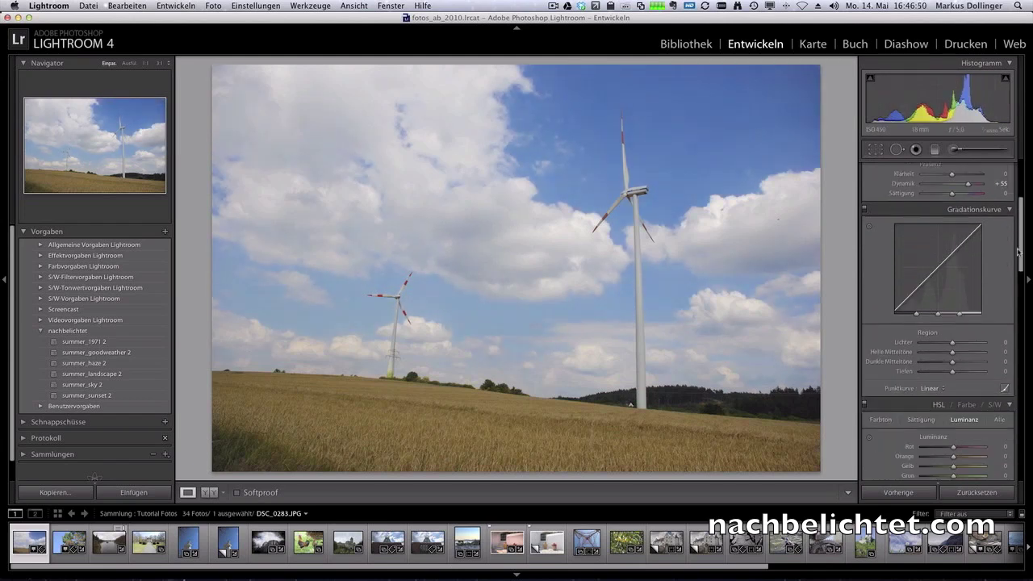
# Adjust the blue HSL luminance and saturation, set clarity to +29 and exposure to −0.15
pyautogui.moveTo(1020, 224); pyautogui.dragTo(1020, 292)
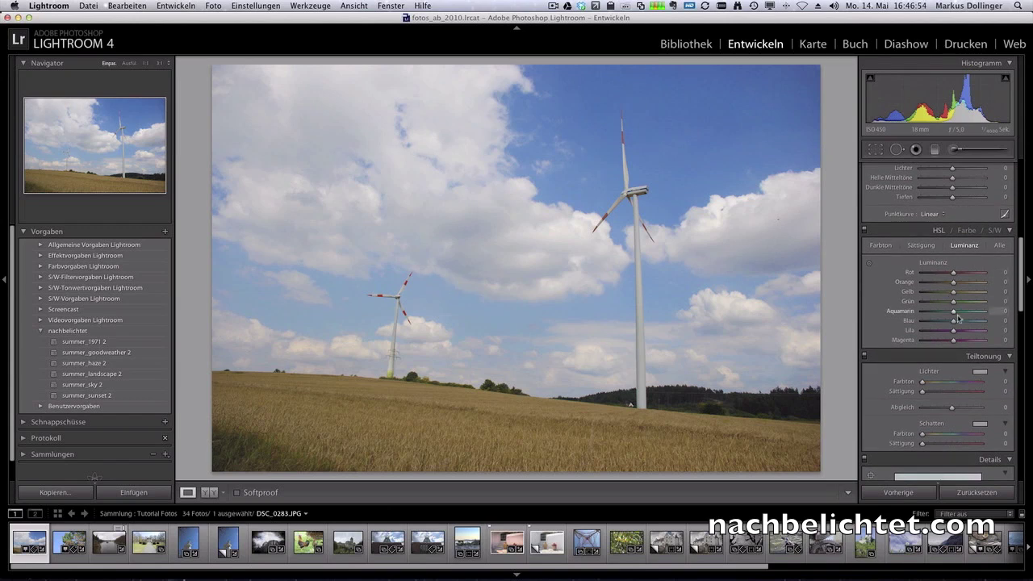
pyautogui.moveTo(954, 321); pyautogui.dragTo(938, 324)
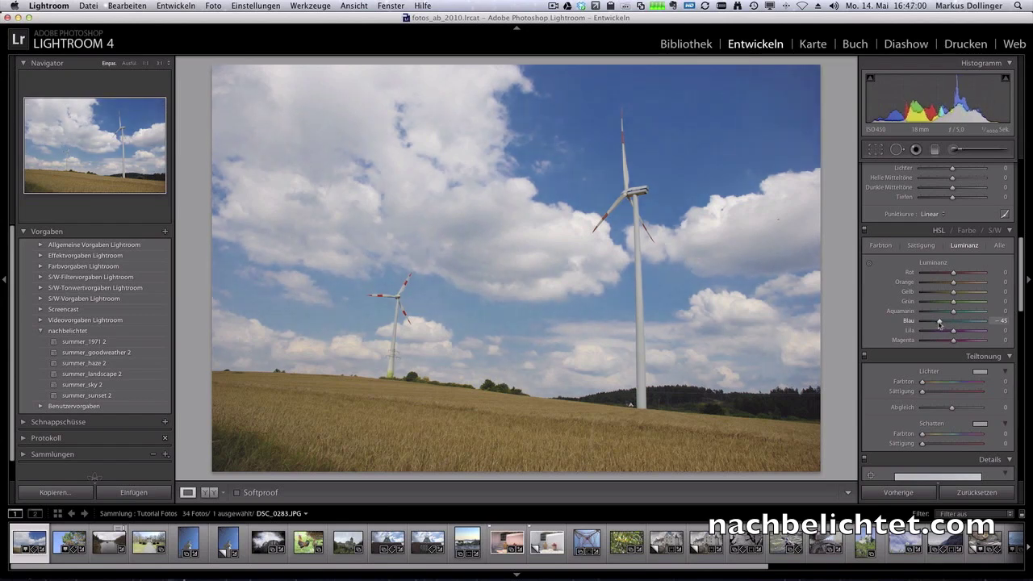
pyautogui.click(921, 245)
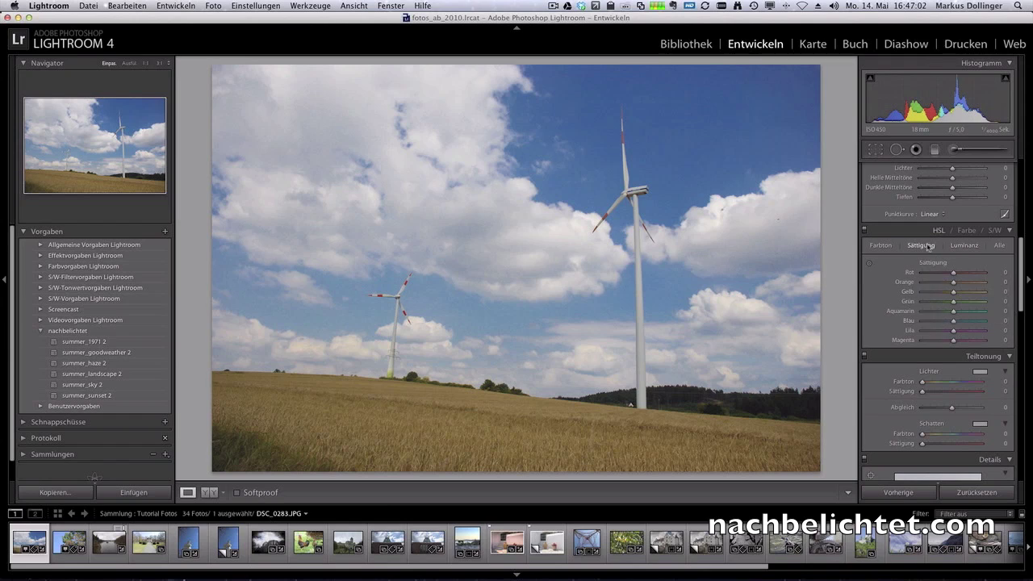
pyautogui.moveTo(955, 323); pyautogui.dragTo(966, 324)
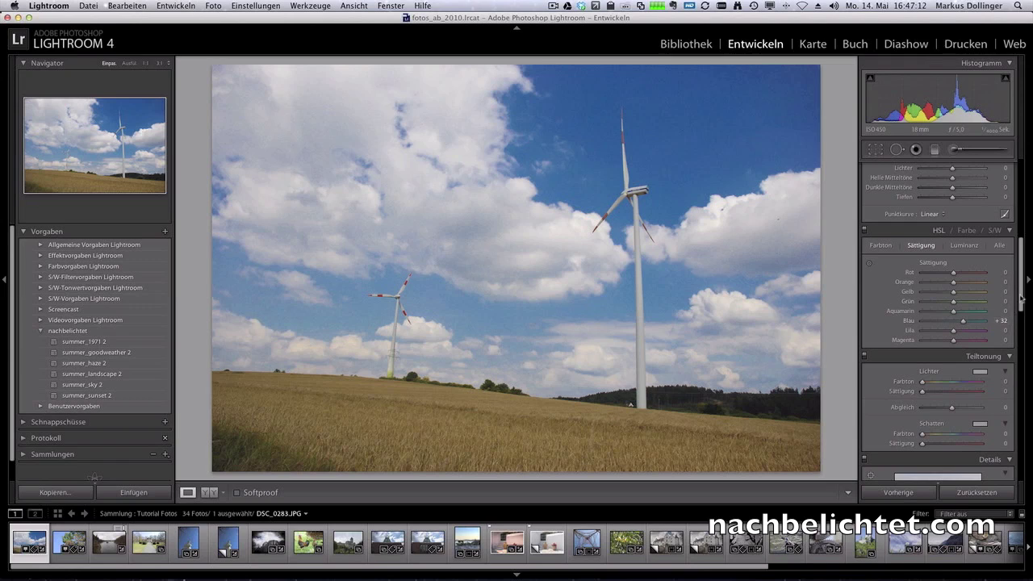
pyautogui.moveTo(1021, 299); pyautogui.dragTo(1025, 209)
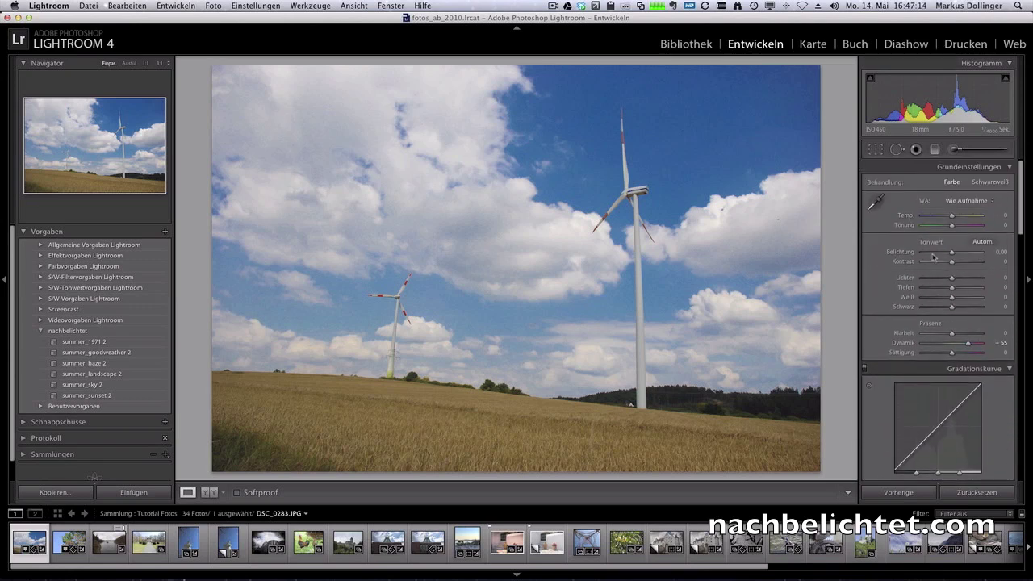
pyautogui.moveTo(953, 334); pyautogui.dragTo(963, 335)
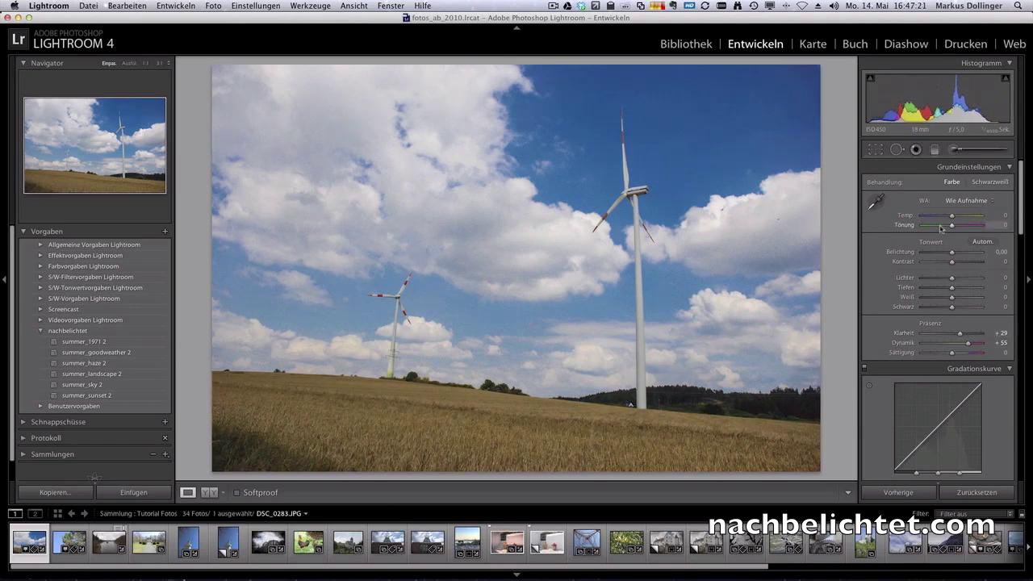
pyautogui.moveTo(952, 251); pyautogui.dragTo(951, 253)
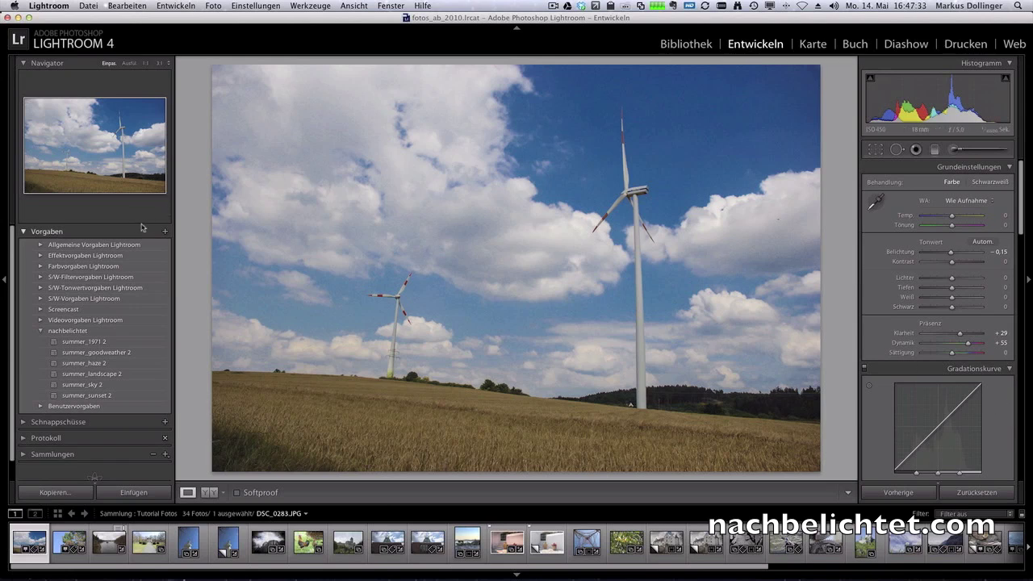
# Name a new develop preset 'Testpresets' and create a new preset folder 'test' for it
pyautogui.click(165, 232)
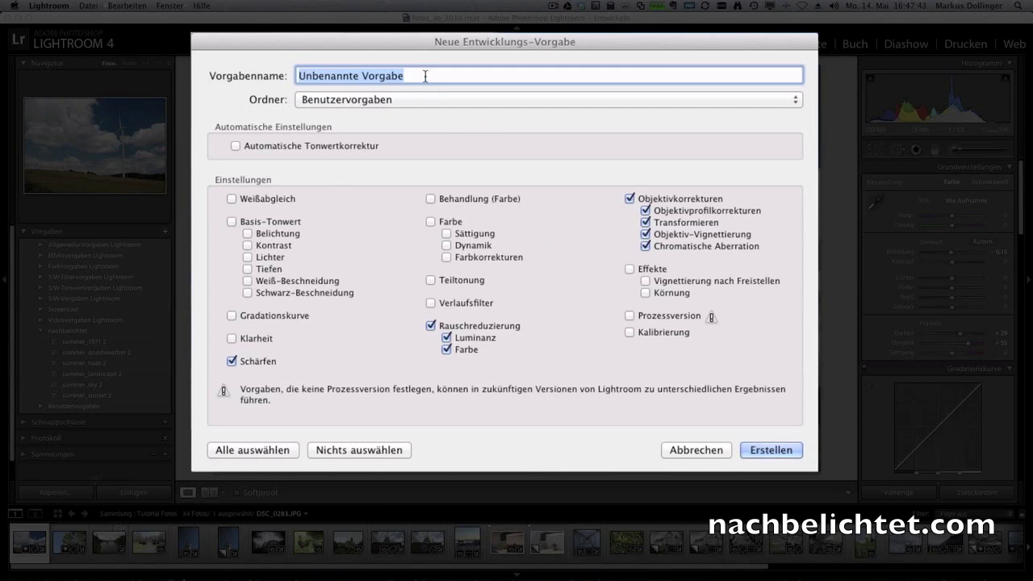
pyautogui.write('Testpresets')
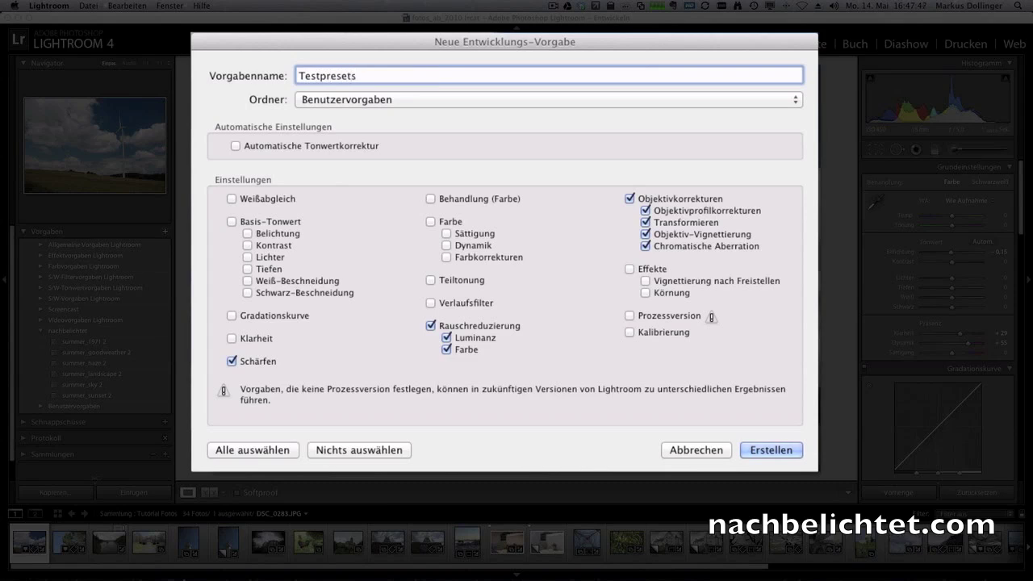
pyautogui.click(370, 99)
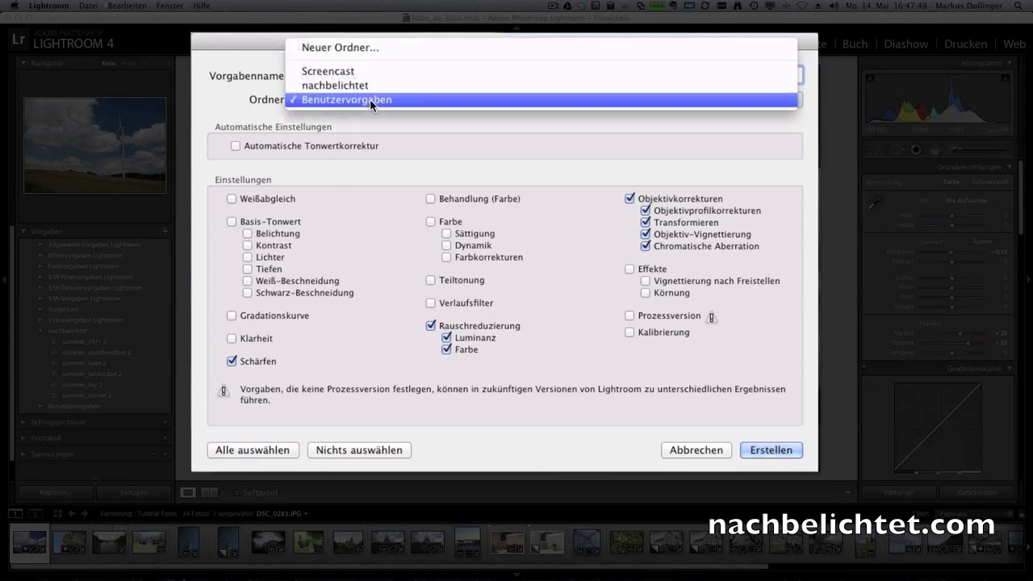
pyautogui.click(370, 49)
pyautogui.write('testt')
pyautogui.click(629, 153)
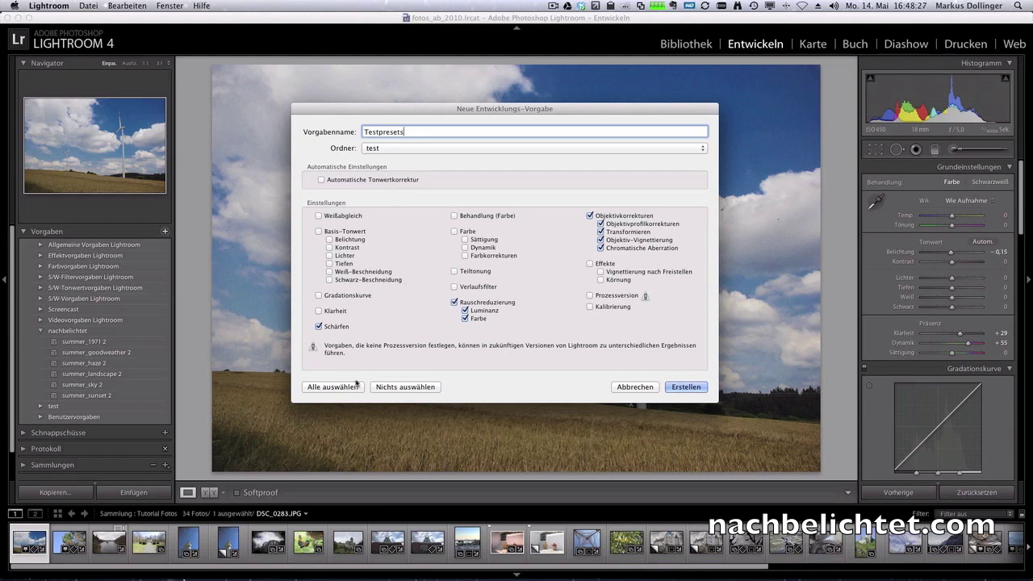
# Limit the preset to the Farbe settings, including vibrance, and create Testpresets
pyautogui.click(392, 389)
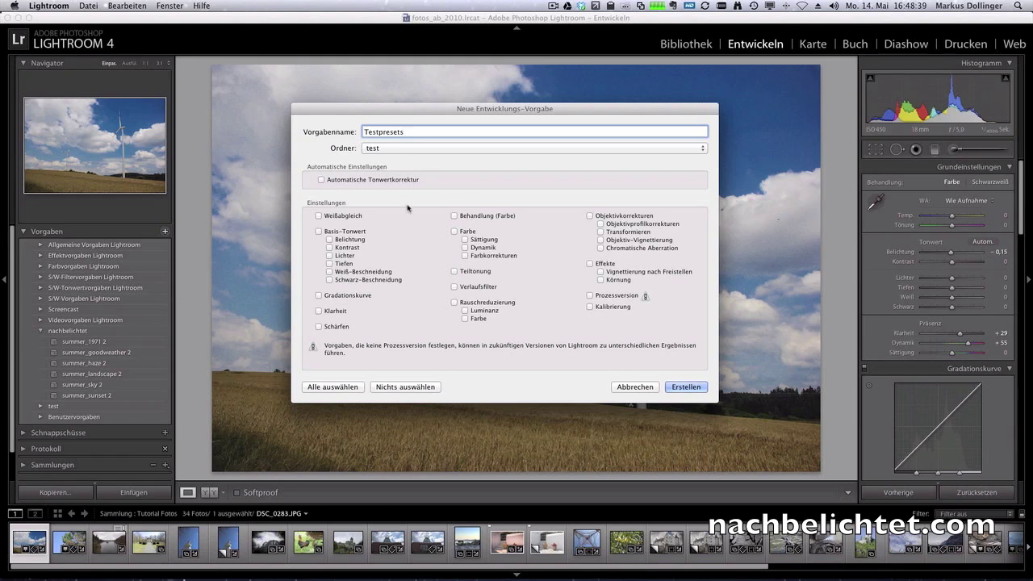
pyautogui.click(454, 232)
pyautogui.click(465, 247)
pyautogui.click(465, 247)
pyautogui.click(687, 386)
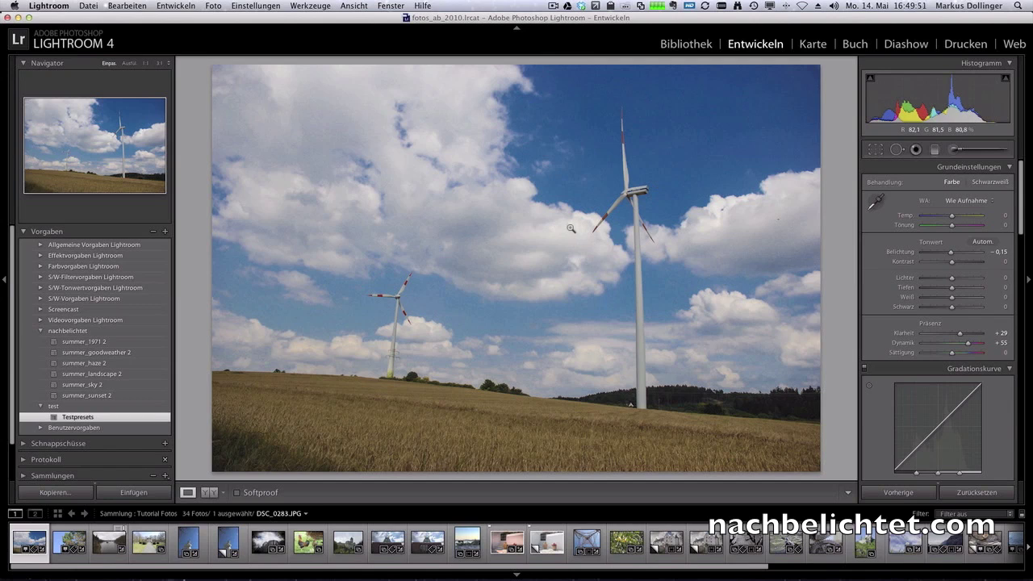
# Open the dandelion photo in Develop, reset it and apply the Testpresets preset
pyautogui.press('g')
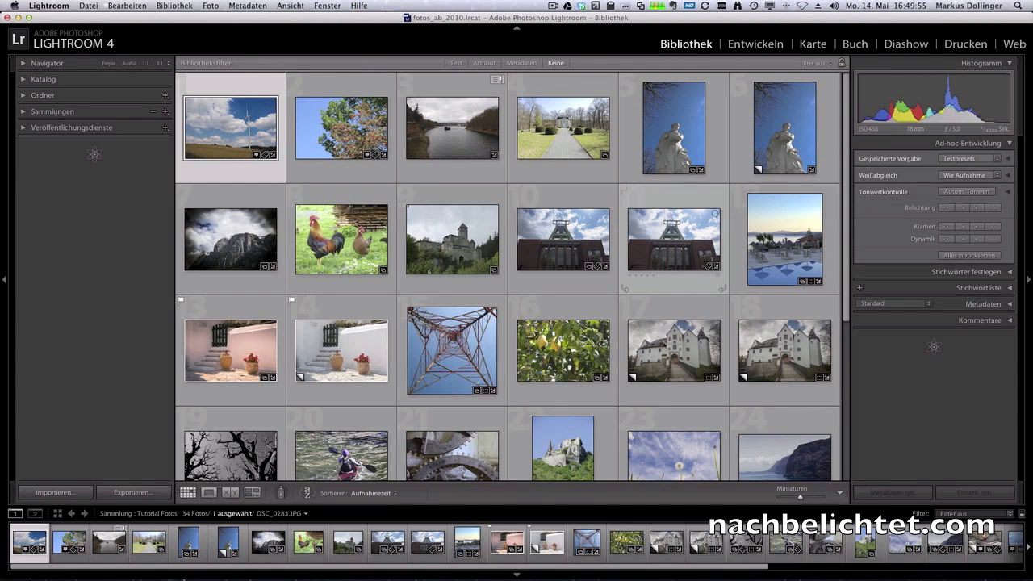
pyautogui.doubleClick(666, 459)
pyautogui.press('d')
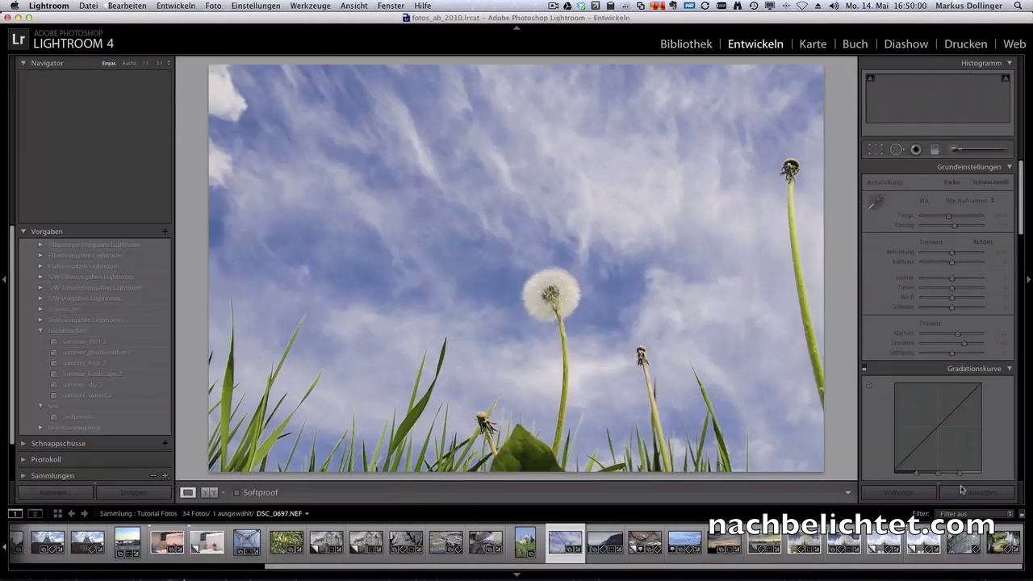
pyautogui.click(962, 491)
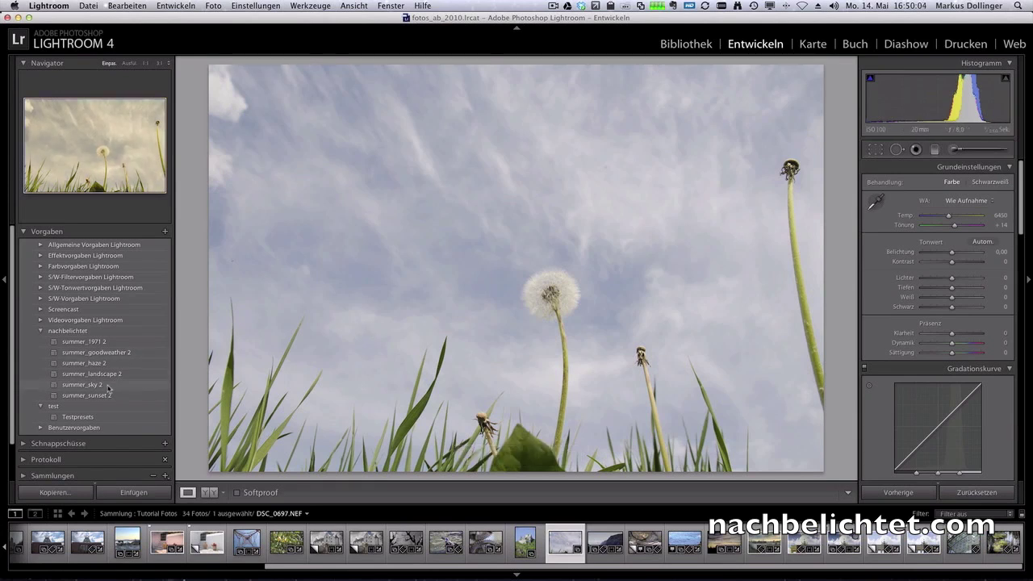
pyautogui.click(80, 418)
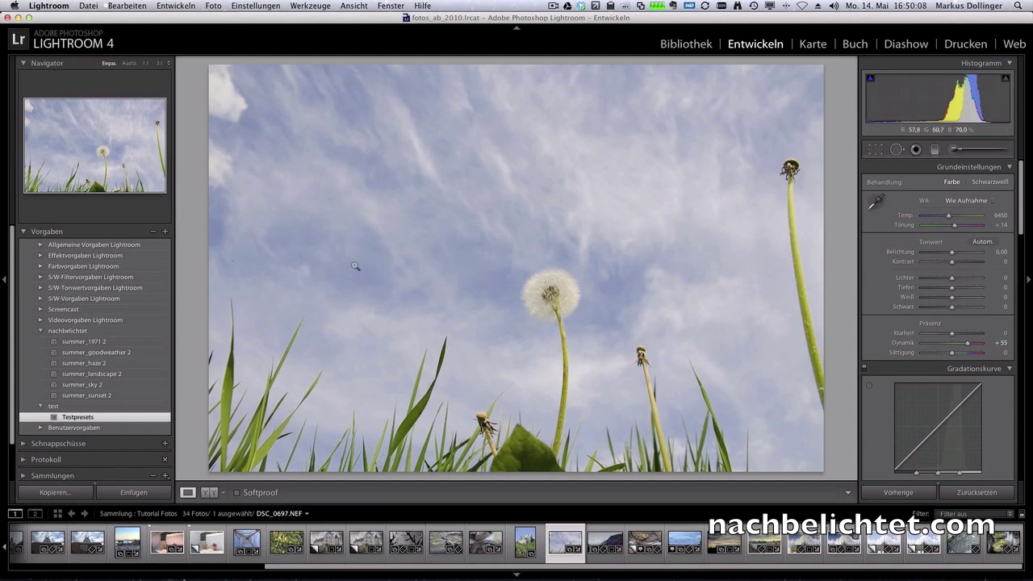
# Reset and reapply Testpresets, then open the gears photo DSC_0335.JPG
pyautogui.click(973, 492)
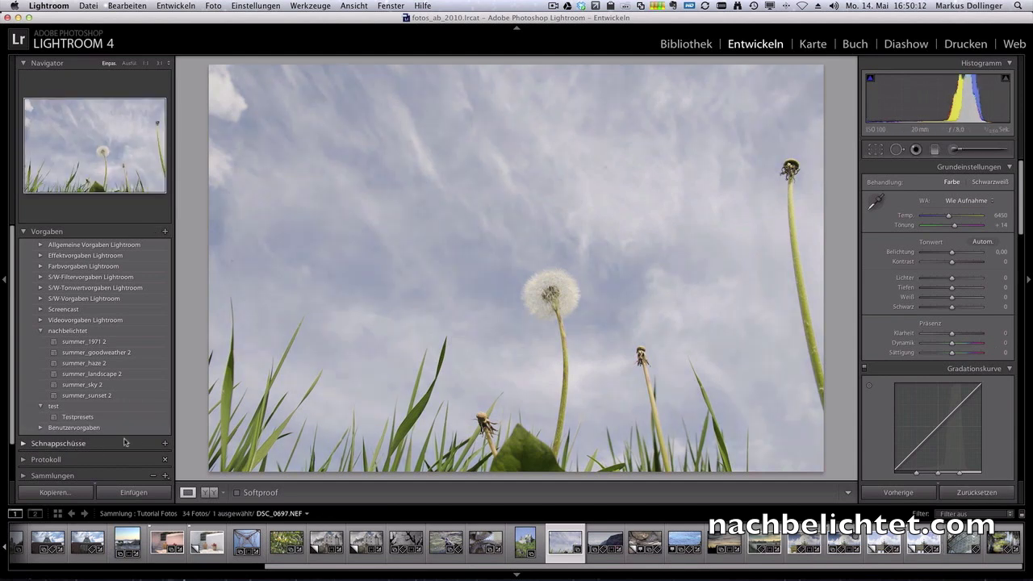
pyautogui.click(80, 418)
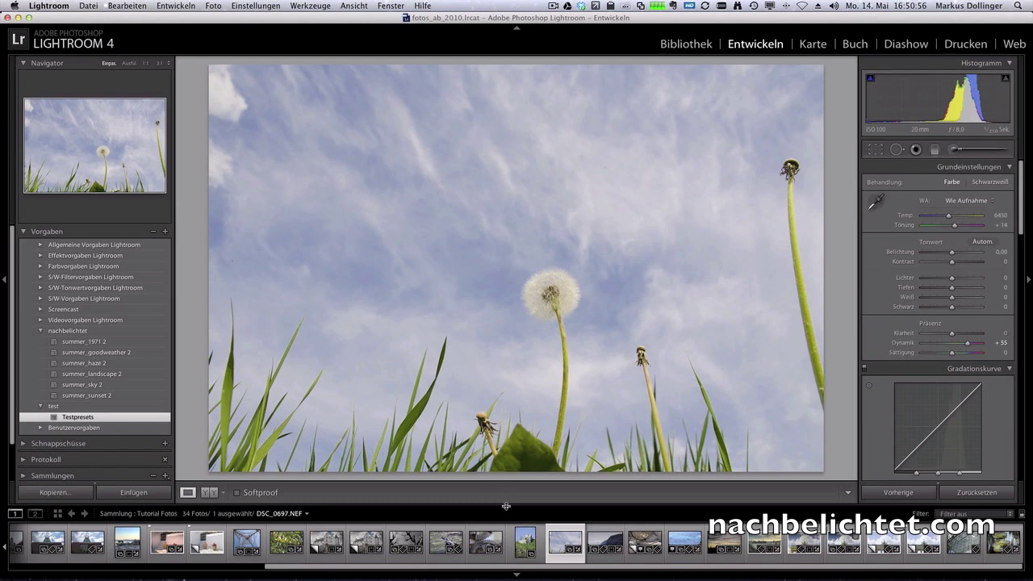
pyautogui.click(486, 544)
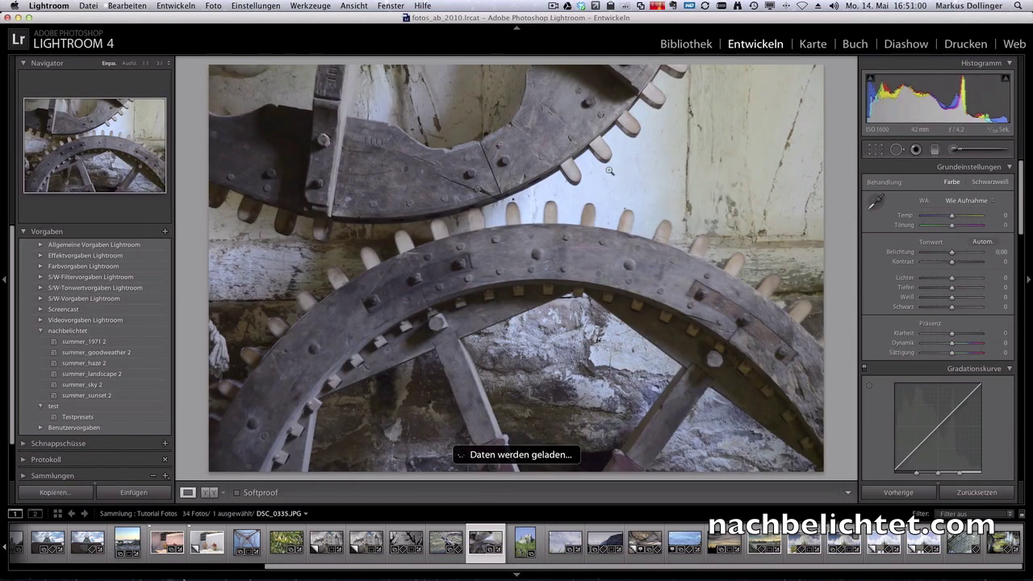
# Set DSC_0335.JPG's luminance noise reduction to 27 with its detail at 33
pyautogui.moveTo(1022, 218); pyautogui.dragTo(1019, 295)
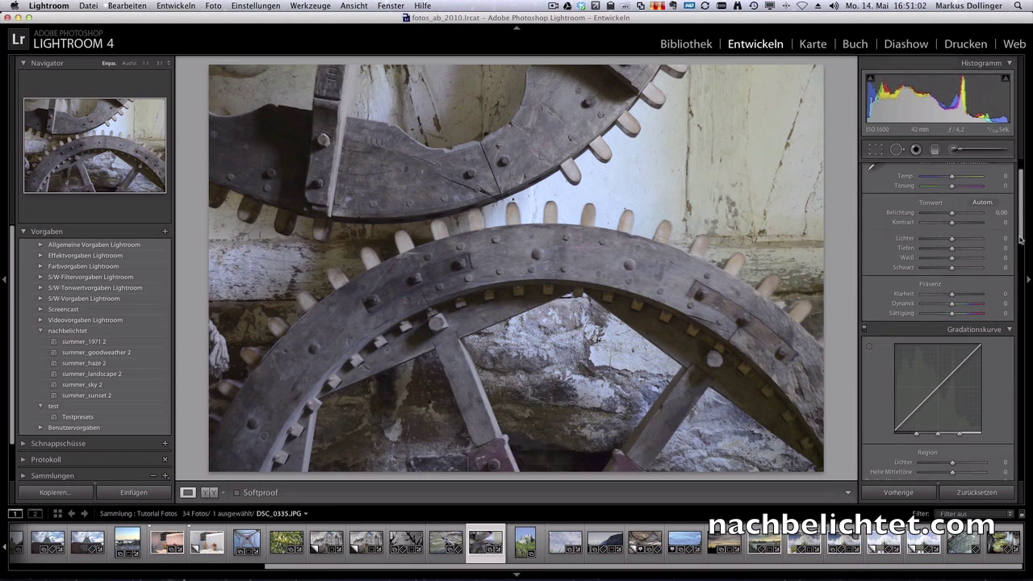
pyautogui.scroll(-10, 938, 315)
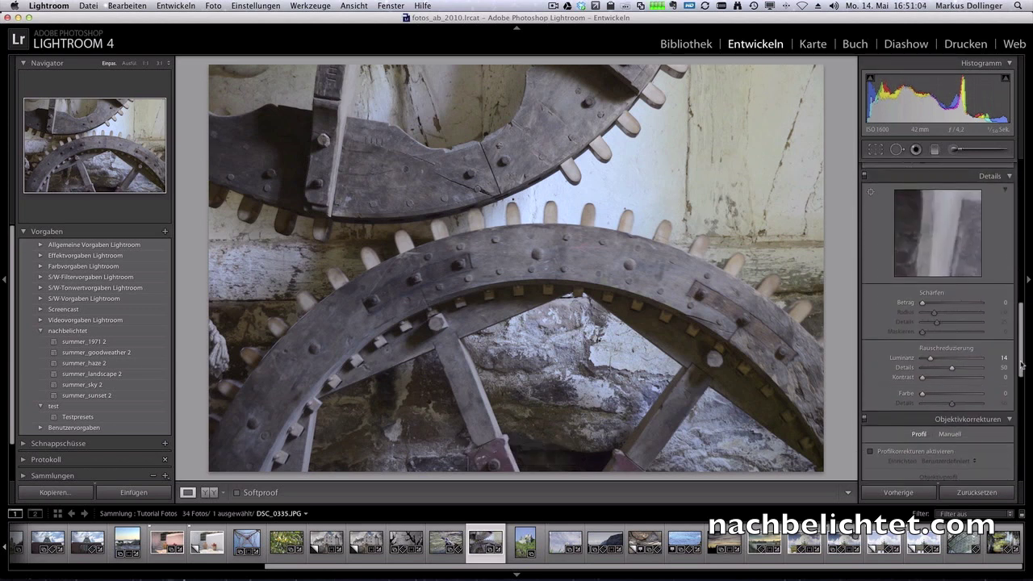
pyautogui.moveTo(931, 304); pyautogui.dragTo(929, 341)
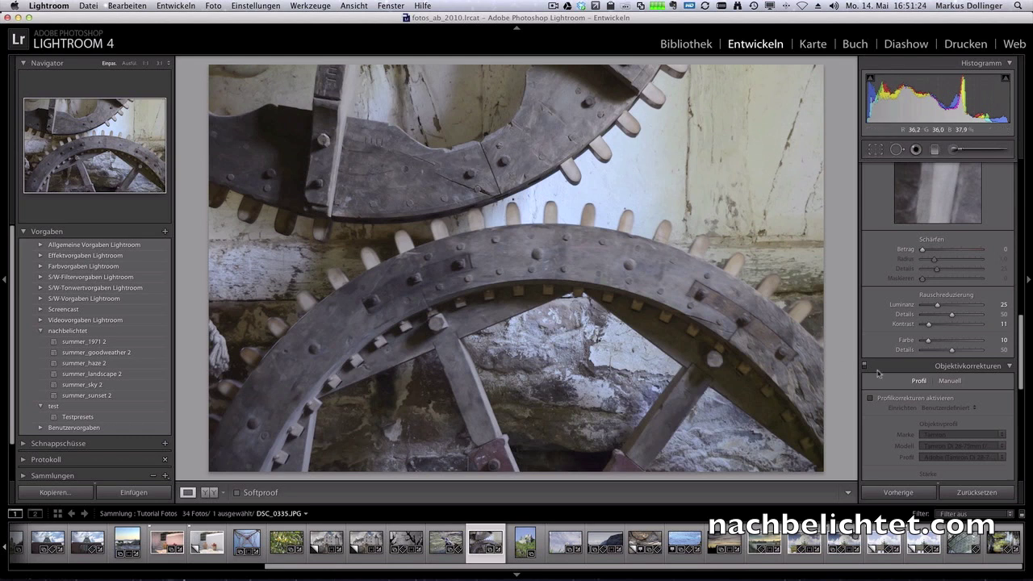
pyautogui.moveTo(938, 306); pyautogui.dragTo(932, 342)
pyautogui.click(942, 317)
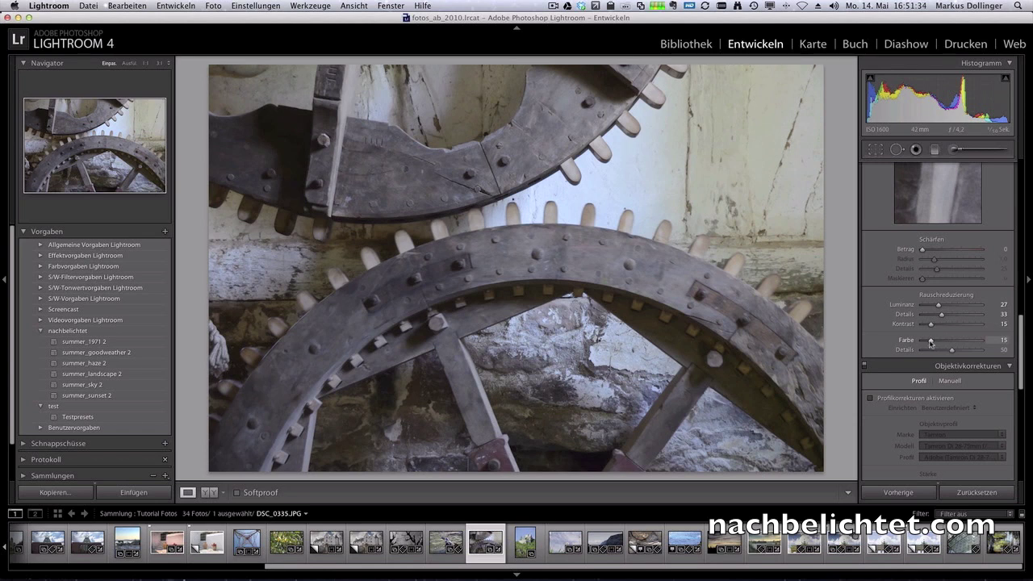
# Start a develop preset named D7000 ISO1600 inside a new preset folder 'D7000 ISO'
pyautogui.click(166, 232)
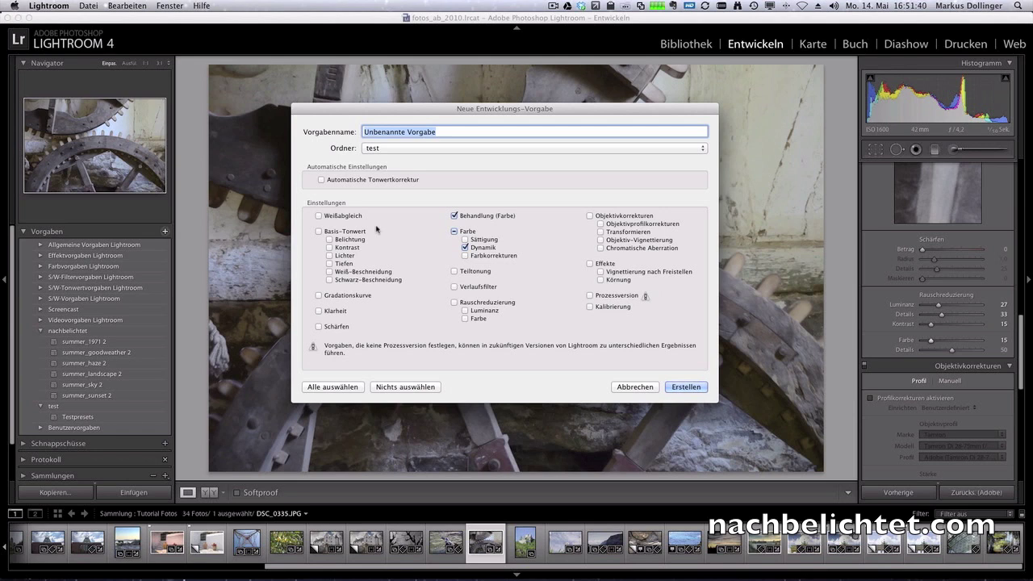
pyautogui.write('D7000 ISO1600')
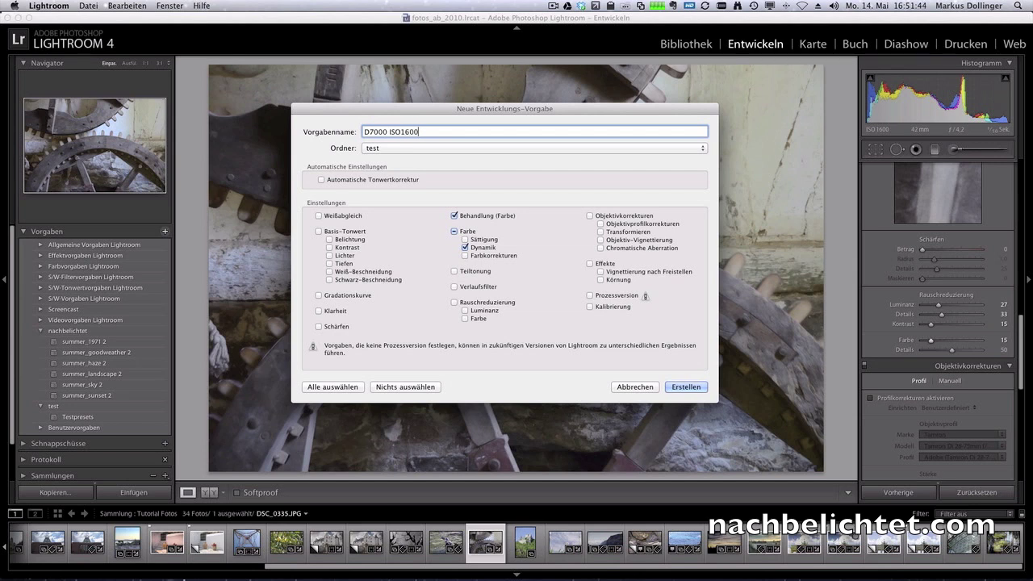
pyautogui.click(403, 149)
pyautogui.click(402, 115)
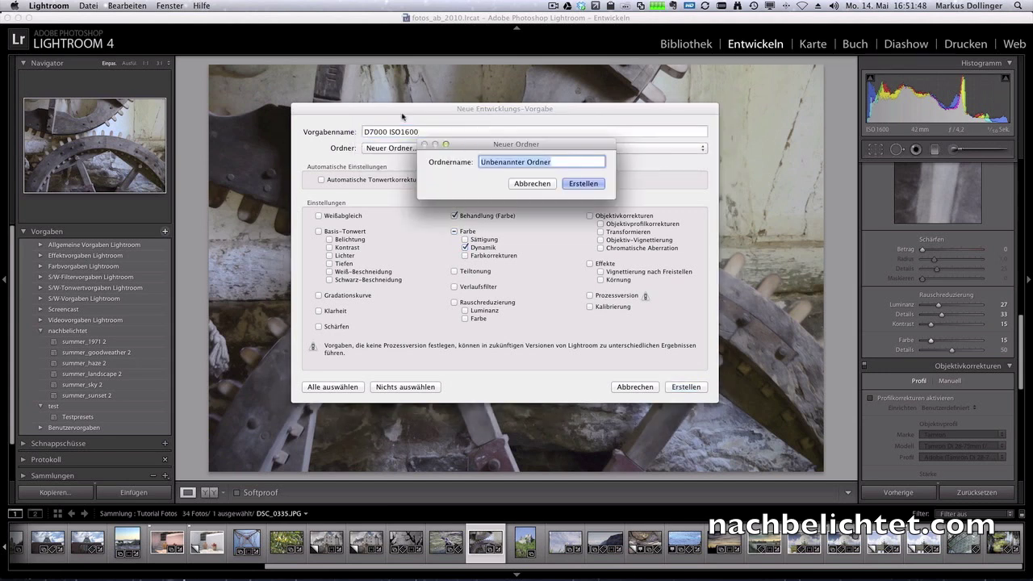
pyautogui.write('D7000 ISO')
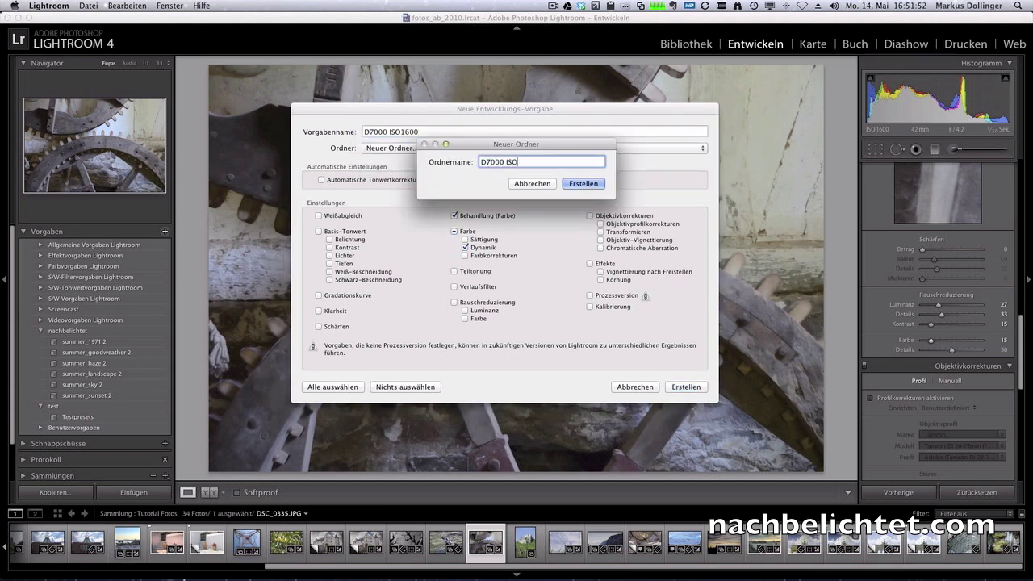
pyautogui.click(569, 184)
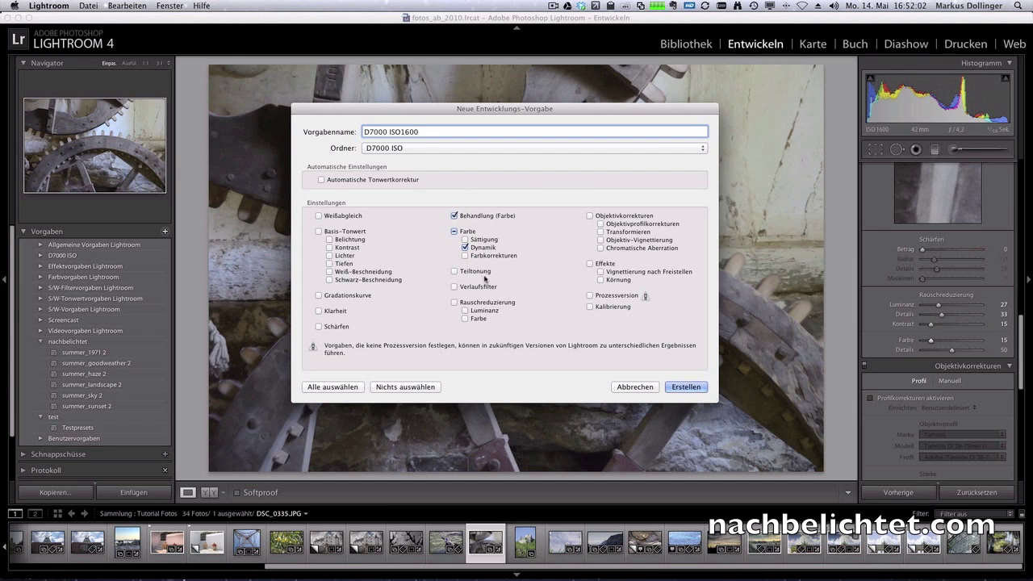
# Limit the preset to noise reduction settings only and create it
pyautogui.click(387, 387)
pyautogui.click(456, 216)
pyautogui.click(455, 303)
pyautogui.click(679, 388)
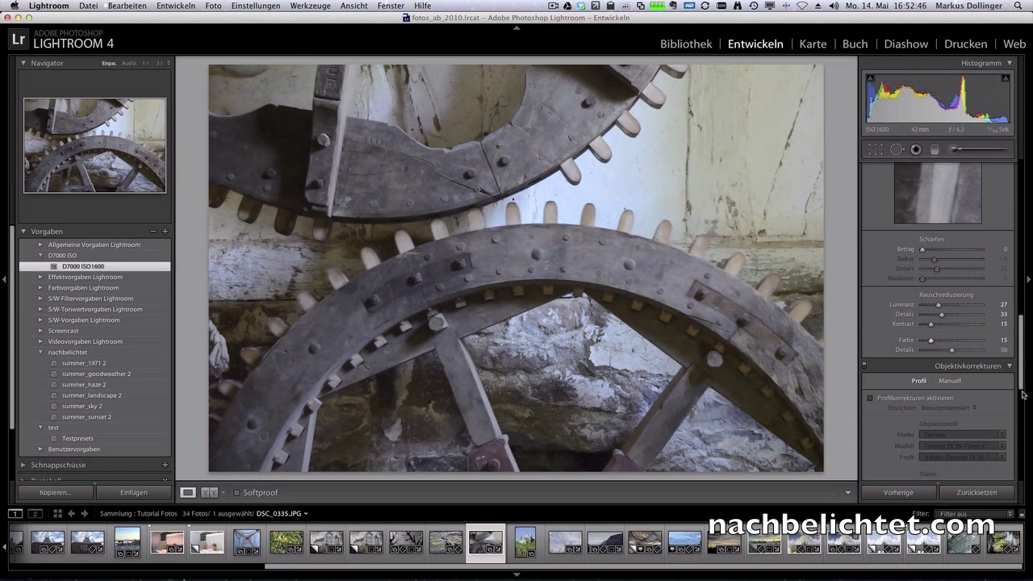
# Enable lens profile corrections, set sharpening amount to 34 and luminance noise reduction to 33
pyautogui.scroll(-2, 969, 259)
pyautogui.scroll(-2, 969, 259)
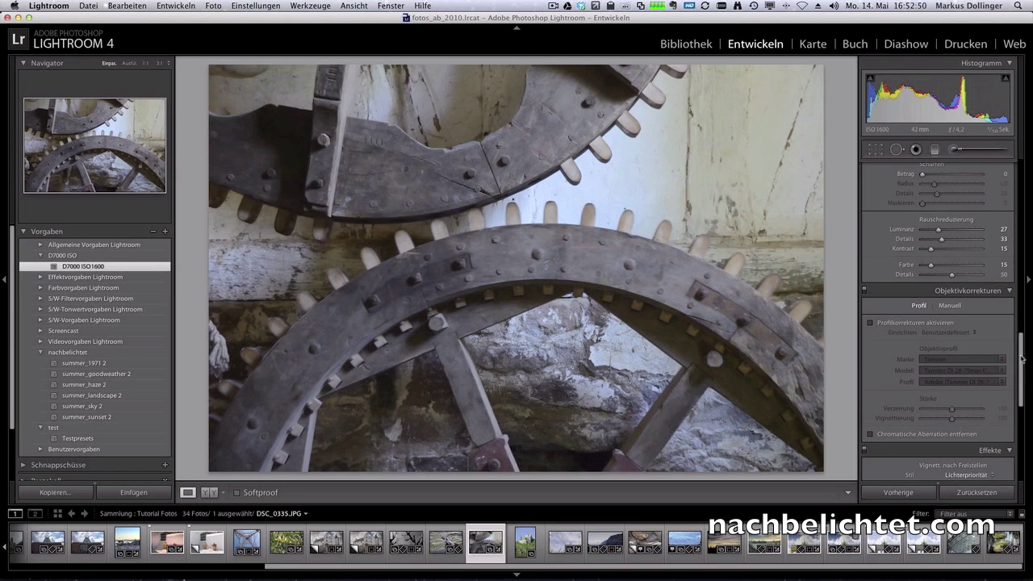
pyautogui.scroll(3, 1023, 356)
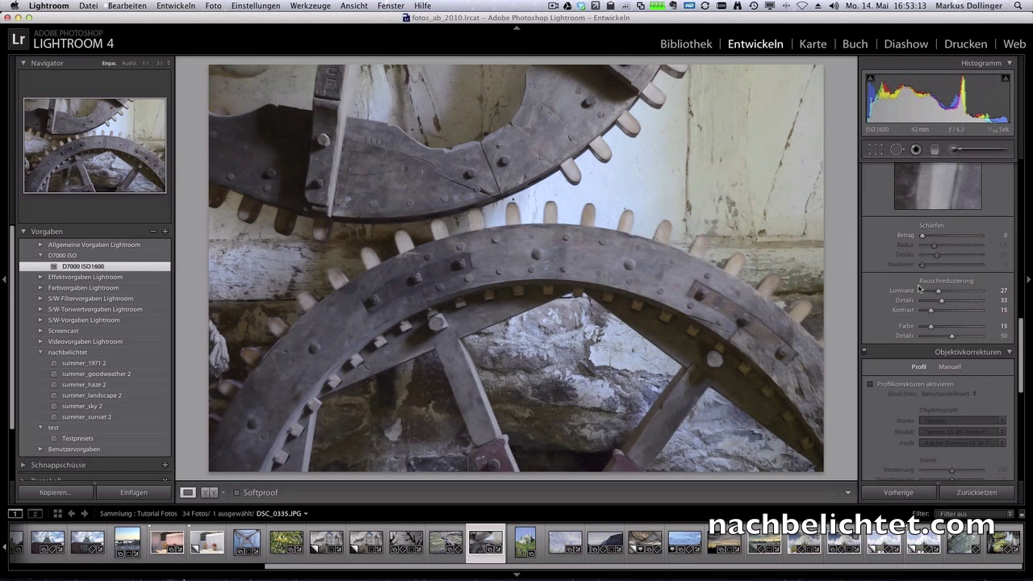
pyautogui.click(899, 386)
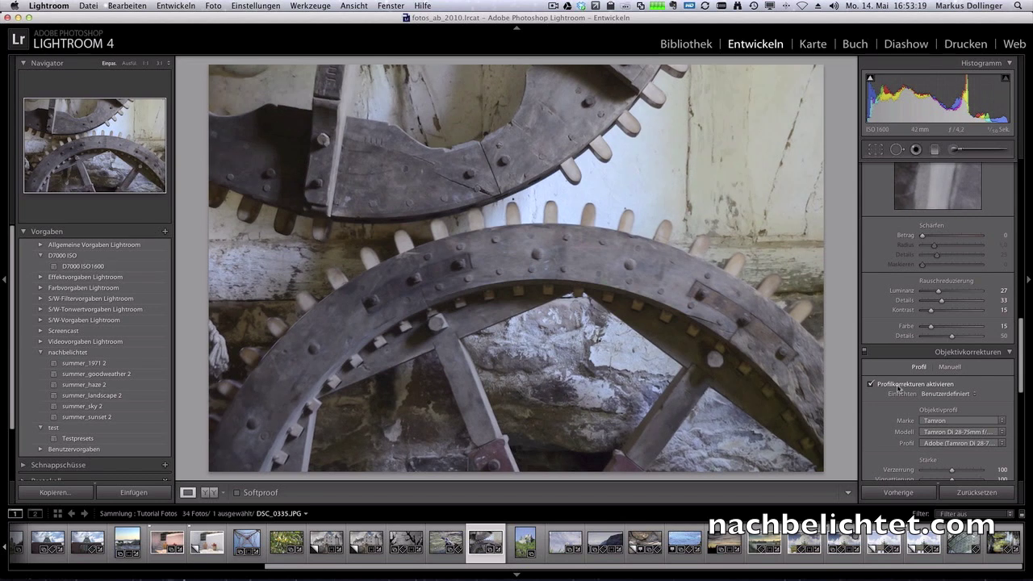
pyautogui.moveTo(927, 235); pyautogui.dragTo(940, 254)
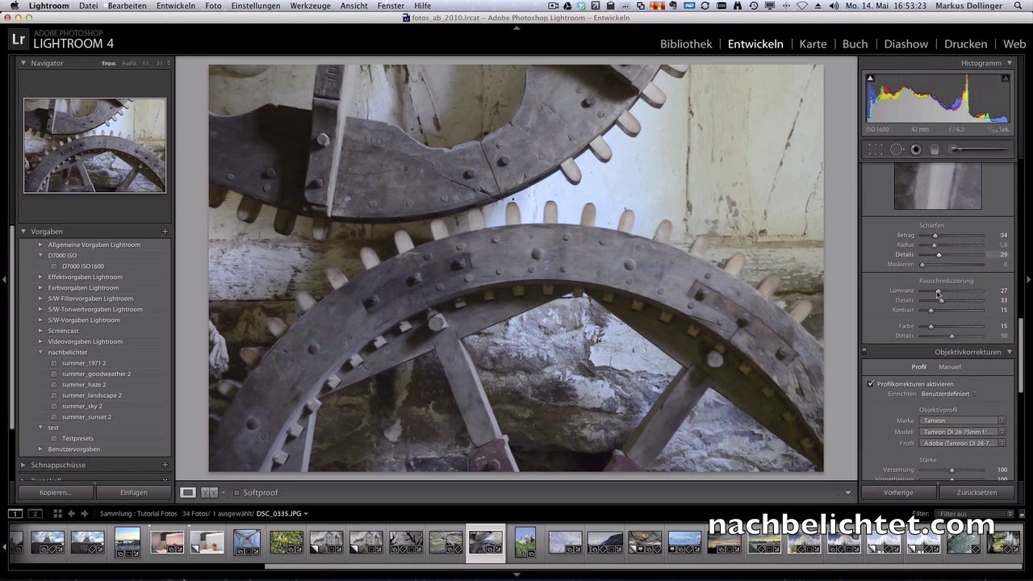
pyautogui.moveTo(937, 292); pyautogui.dragTo(942, 292)
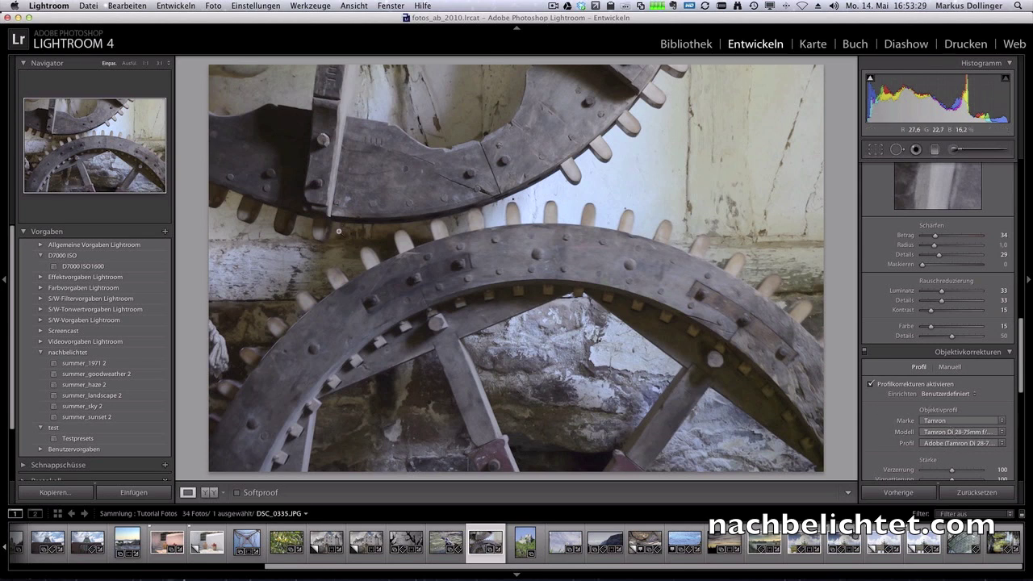
pyautogui.click(165, 231)
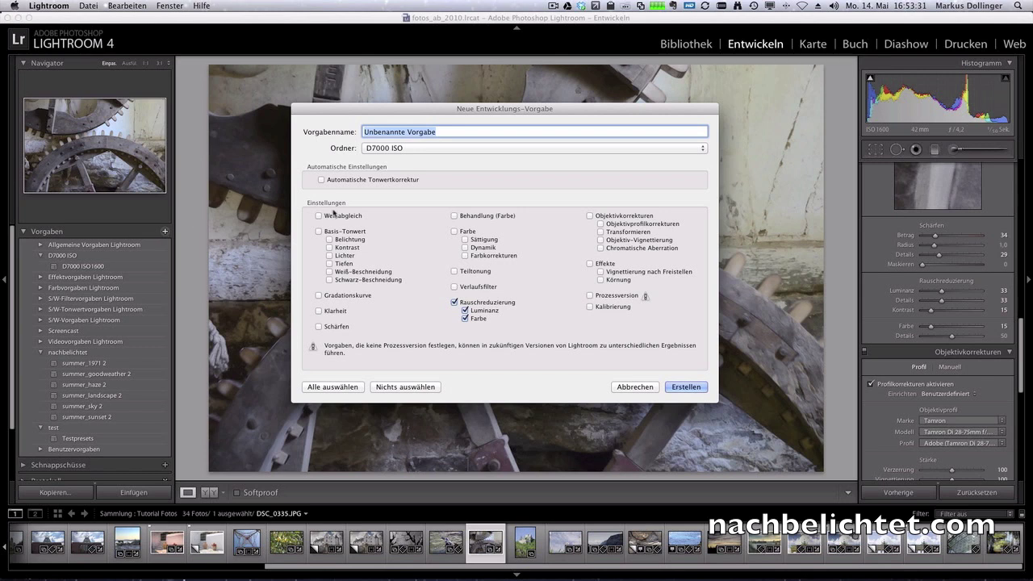
# Create preset 'D7000 ISO1600 Tamron 28-75 2.8' including lens corrections, sharpening and noise reduction
pyautogui.write('D70000 ISO1600 Tamron 28-27 2.8')
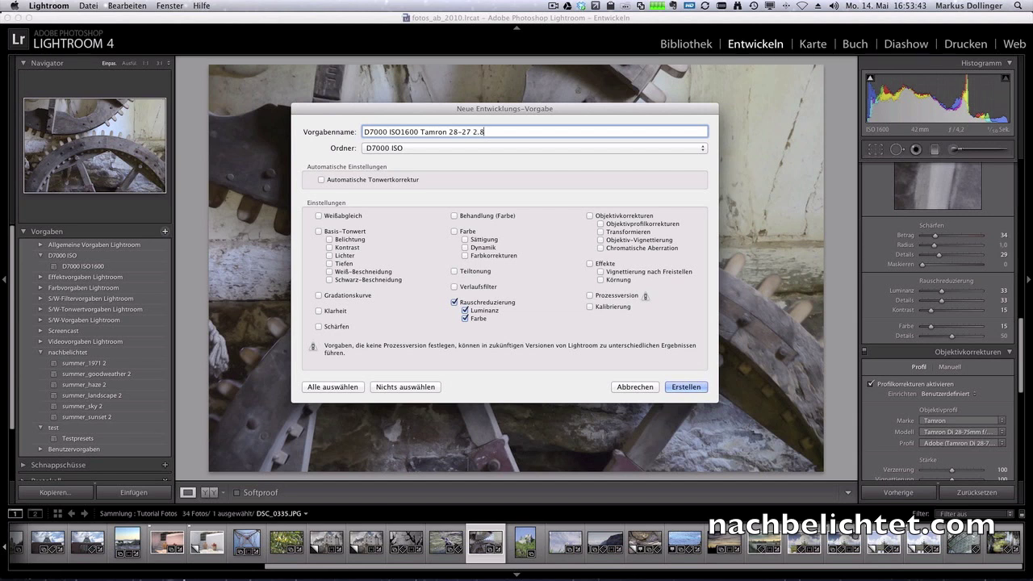
pyautogui.doubleClick(469, 132)
pyautogui.write('75')
pyautogui.click(620, 218)
pyautogui.click(319, 327)
pyautogui.click(686, 387)
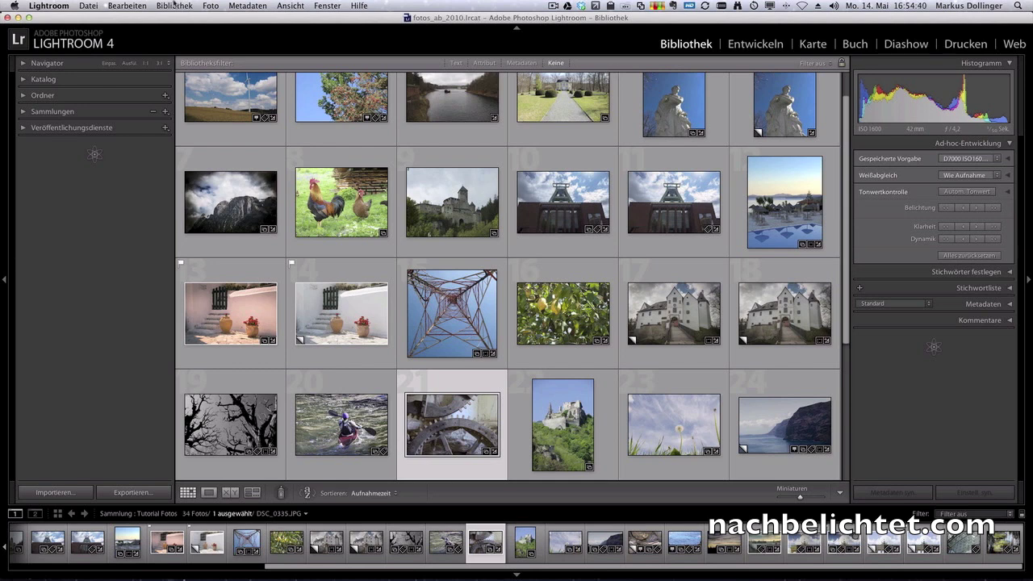
# Open the photo import window from the File menu and show the import develop-settings preset list
pyautogui.click(84, 6)
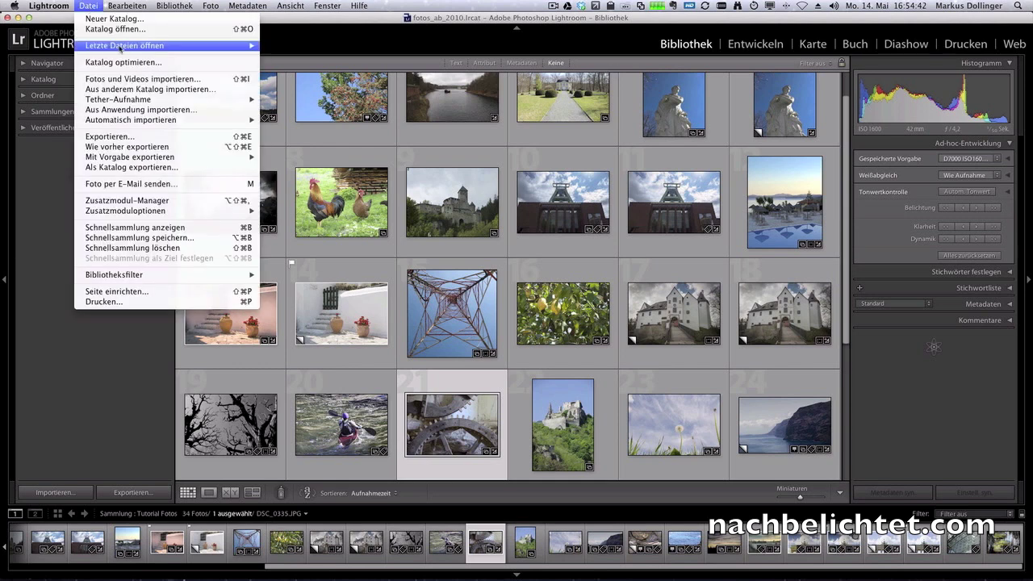
pyautogui.click(130, 79)
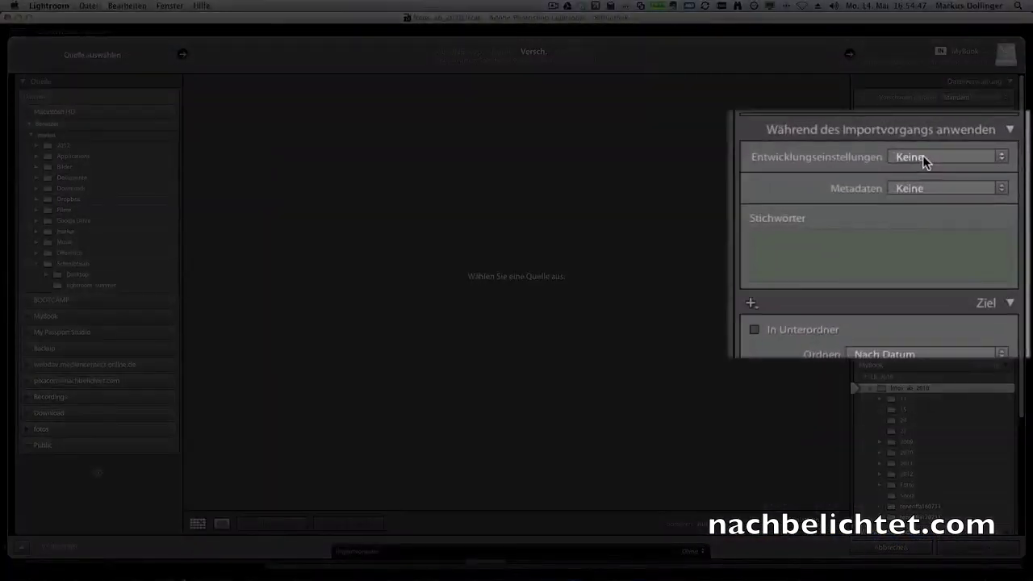
pyautogui.click(960, 189)
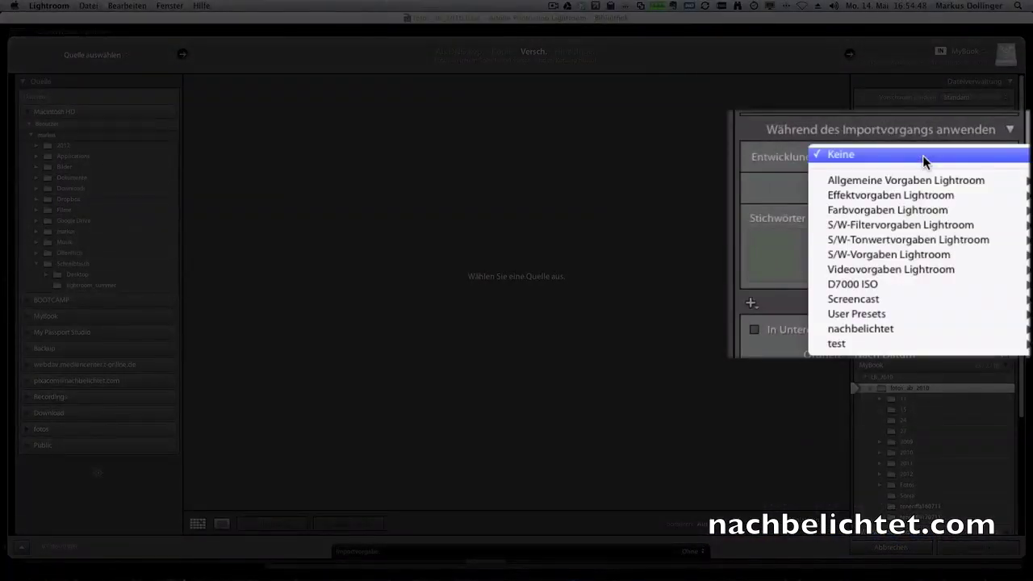